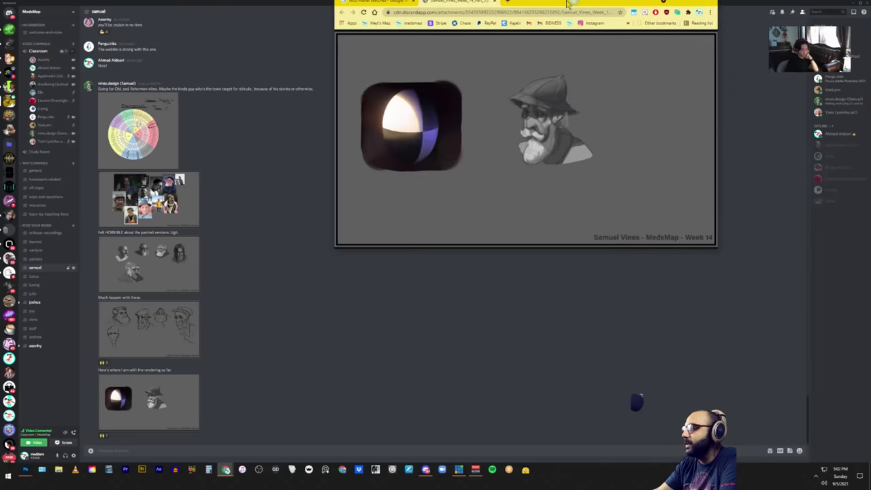
- Enlarge the browser window with the rendered fisherman image and snap it to one half of the screen
{"action": "double_click", "coordinate": [568, 4]}
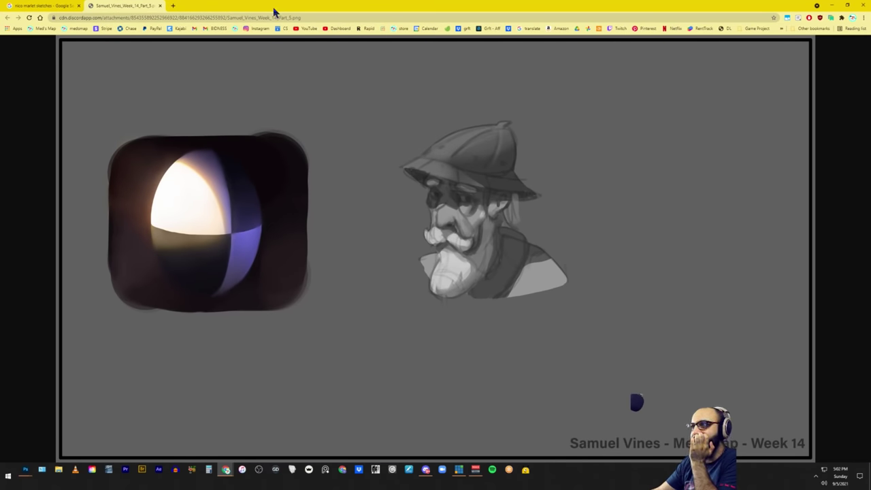
{"action": "key", "text": "super+Right"}
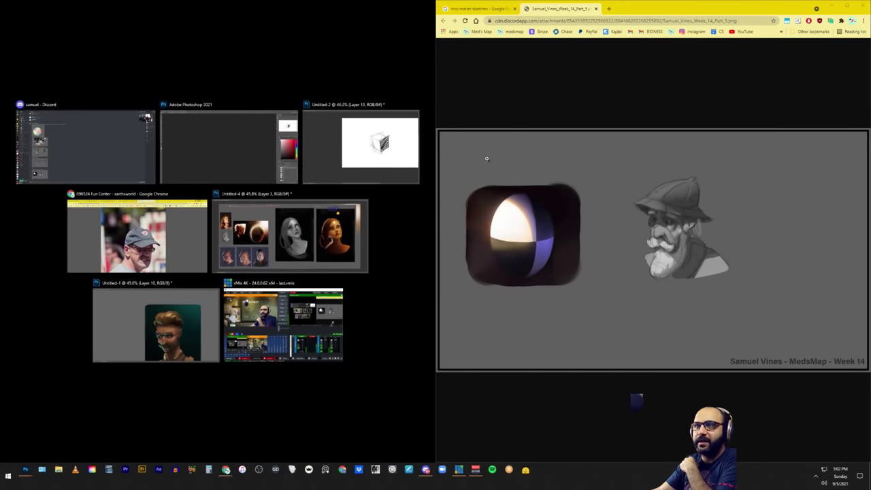
{"action": "left_click", "coordinate": [346, 12]}
- View the enlarged painted heads and the line sketches of the old fisherman posted in the channel
{"action": "left_click", "coordinate": [149, 276]}
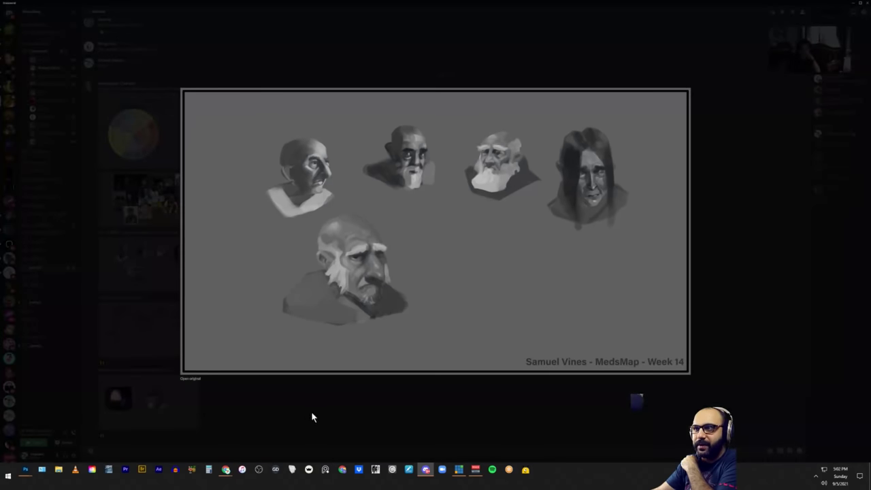
{"action": "left_click", "coordinate": [310, 429]}
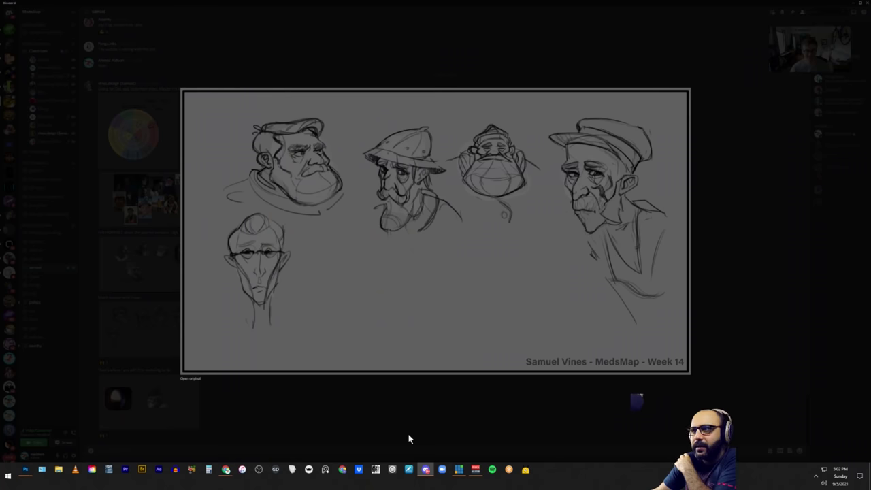
{"action": "left_click", "coordinate": [408, 436]}
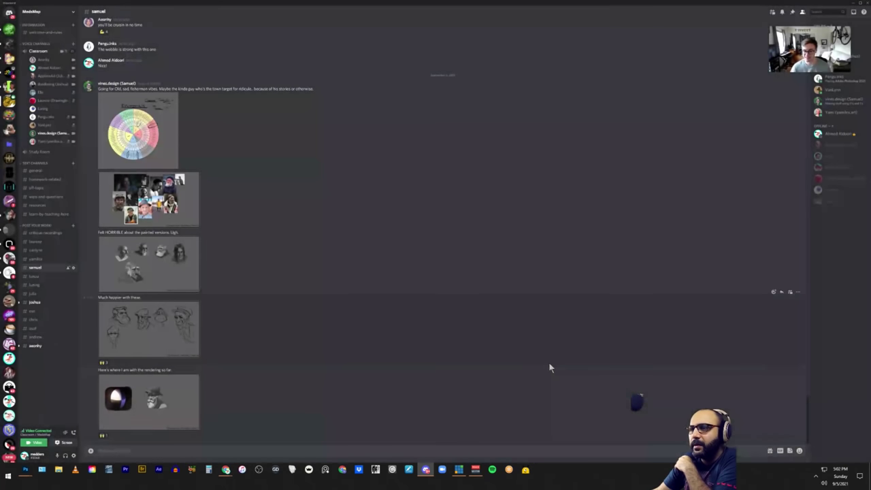
- Switch to Chrome and copy the image showing the lit sphere and the rendered fisherman
{"action": "mouse_move", "coordinate": [225, 470]}
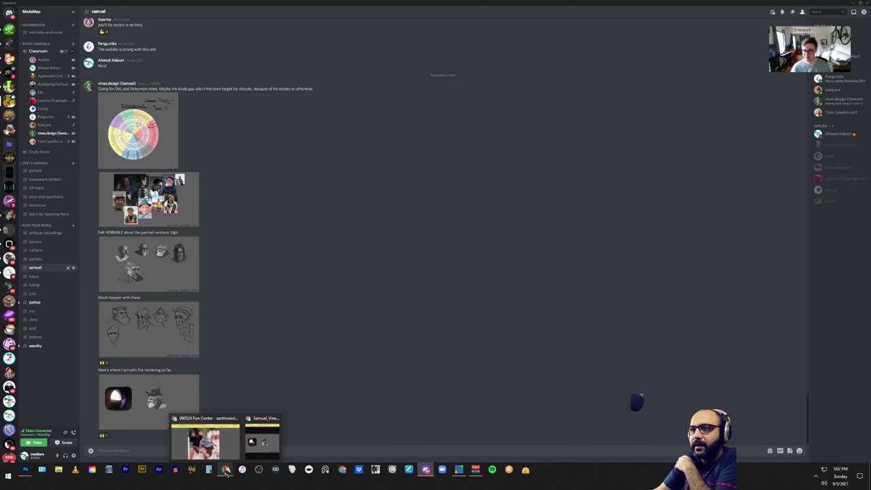
{"action": "left_click", "coordinate": [272, 435]}
{"action": "right_click", "coordinate": [594, 222]}
{"action": "left_click", "coordinate": [613, 241]}
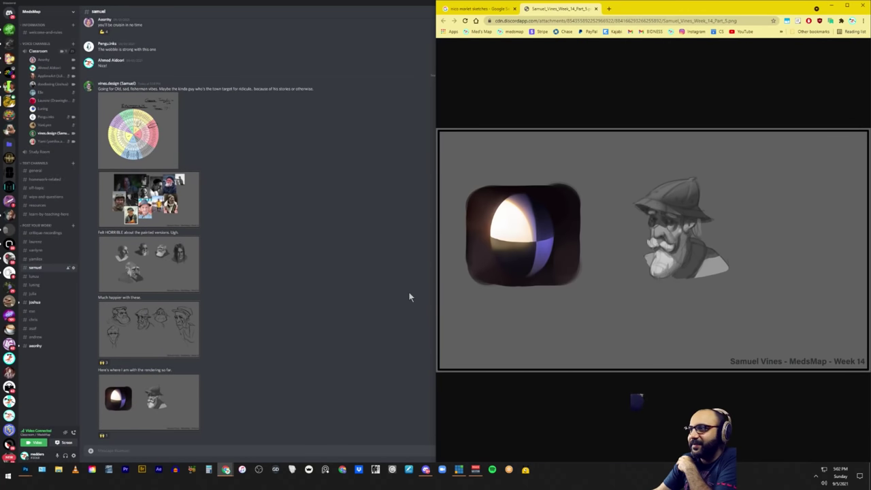
- Switch to Photoshop and delete the old layers from Untitled-2, keeping Group 1 and the Background
{"action": "mouse_move", "coordinate": [26, 470]}
{"action": "left_click", "coordinate": [43, 435]}
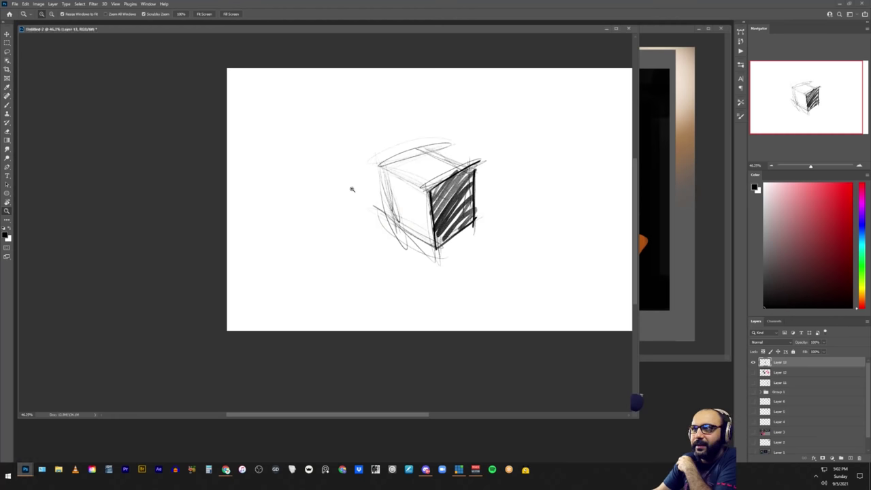
{"action": "scroll", "coordinate": [784, 422], "scroll_direction": "down", "scroll_amount": 1}
{"action": "left_click", "coordinate": [784, 438], "text": "shift"}
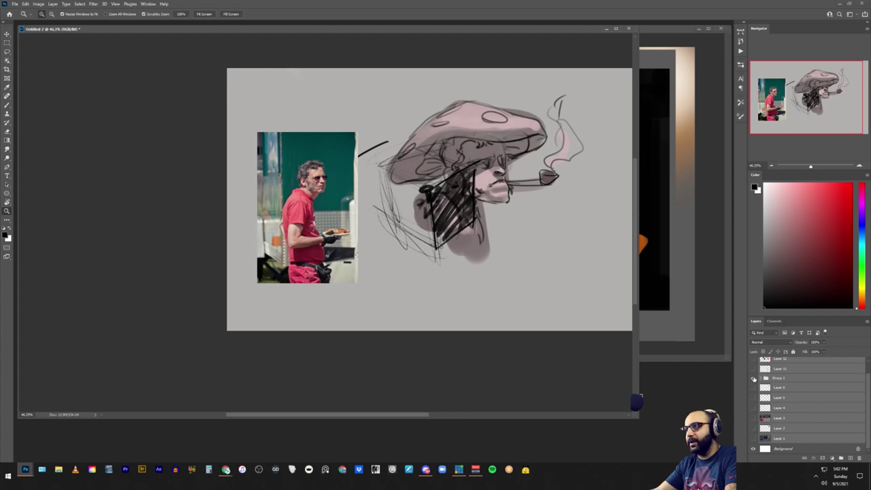
{"action": "key", "text": "Delete"}
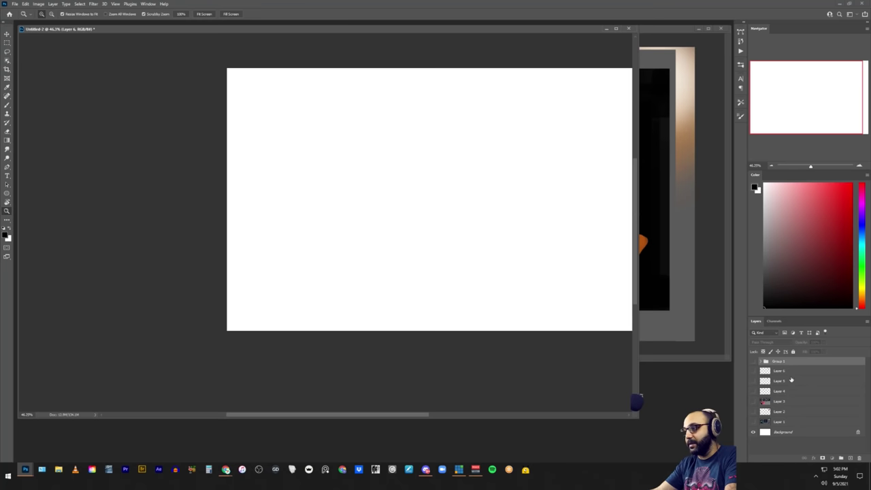
{"action": "left_click", "coordinate": [790, 373]}
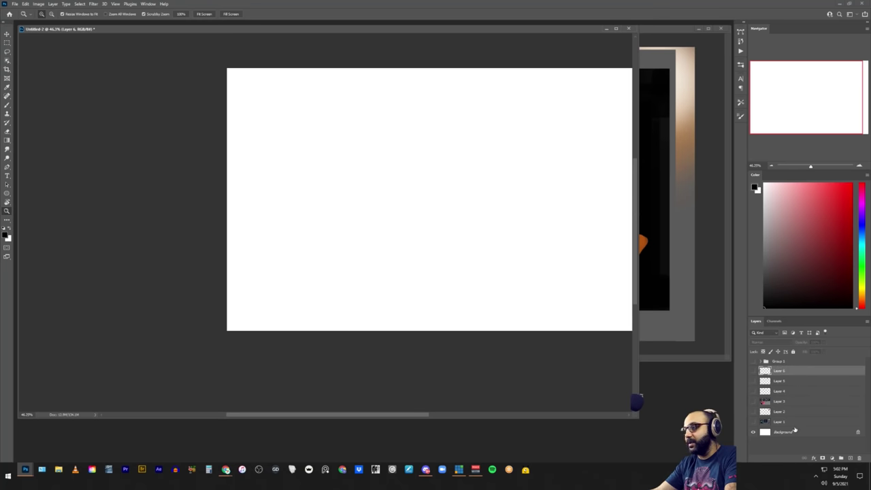
{"action": "left_click", "coordinate": [795, 430], "text": "shift"}
{"action": "key", "text": "Delete"}
- Paste the copied image and shift it up and left so both sphere and fisherman fit on the canvas
{"action": "key", "text": "ctrl+v"}
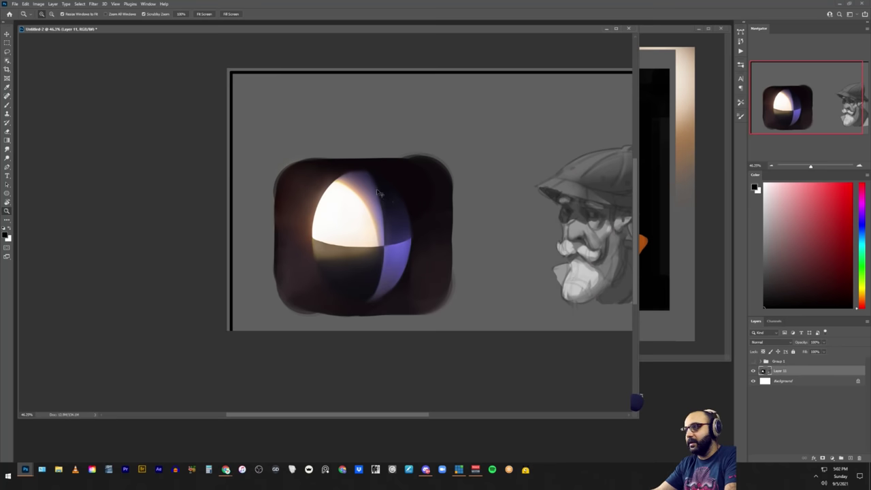
{"action": "left_click_drag", "start_coordinate": [569, 220], "coordinate": [410, 215]}
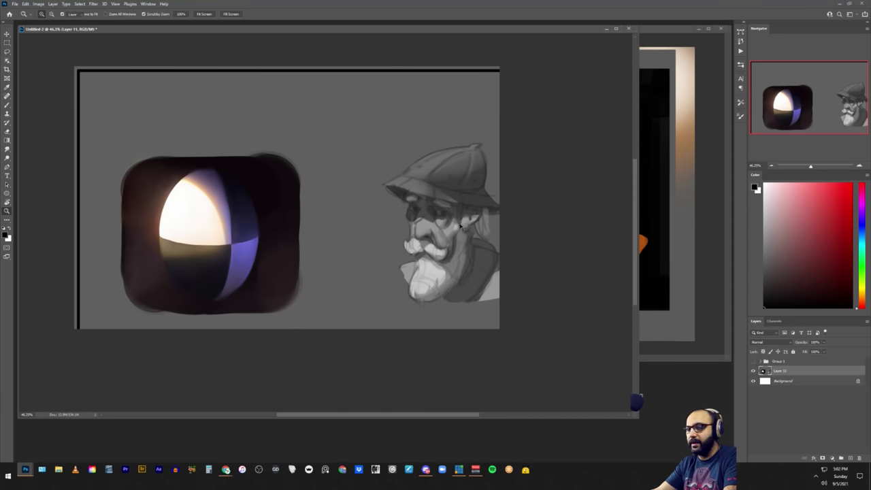
{"action": "key", "text": "v"}
{"action": "mouse_move", "coordinate": [461, 227]}
{"action": "left_mouse_down"}
{"action": "mouse_move", "coordinate": [443, 177]}
{"action": "mouse_move", "coordinate": [428, 195]}
{"action": "left_mouse_up"}
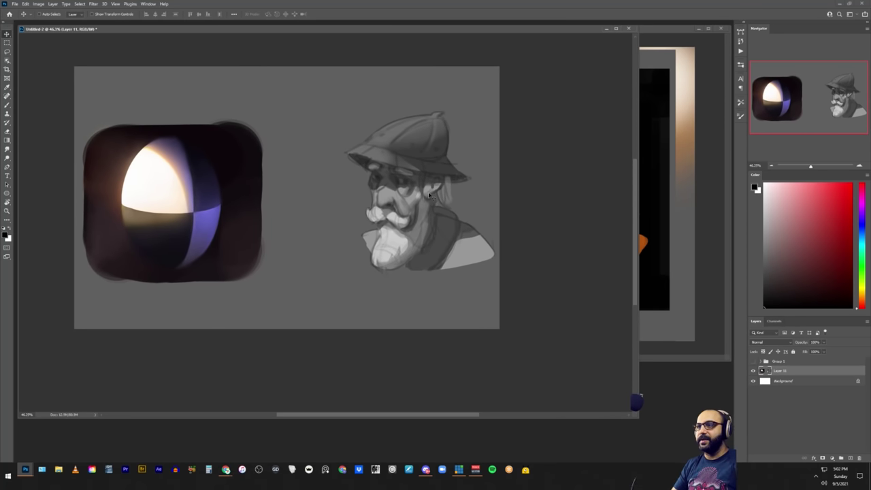
- Show the canvas full screen, add an empty layer above the pasted image and set the foreground colour to bright red
{"action": "key", "text": "f"}
{"action": "key", "text": "z"}
{"action": "left_click_drag", "start_coordinate": [577, 249], "coordinate": [597, 261]}
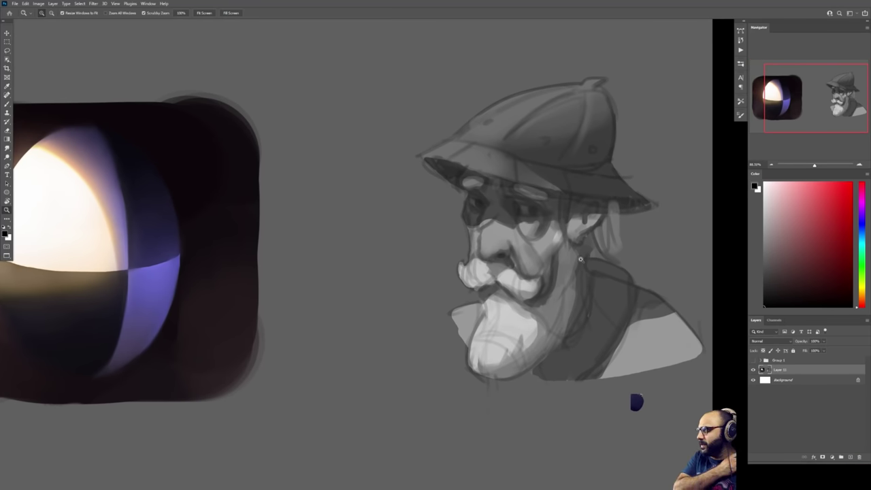
{"action": "left_click_drag", "start_coordinate": [696, 252], "coordinate": [696, 276]}
{"action": "key", "text": "ctrl+alt+1"}
{"action": "key", "text": "z"}
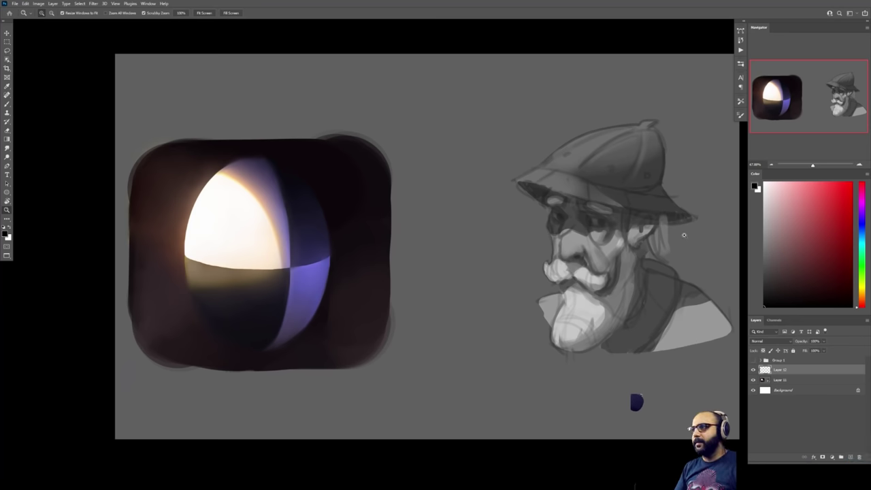
{"action": "left_click_drag", "start_coordinate": [693, 260], "coordinate": [673, 272]}
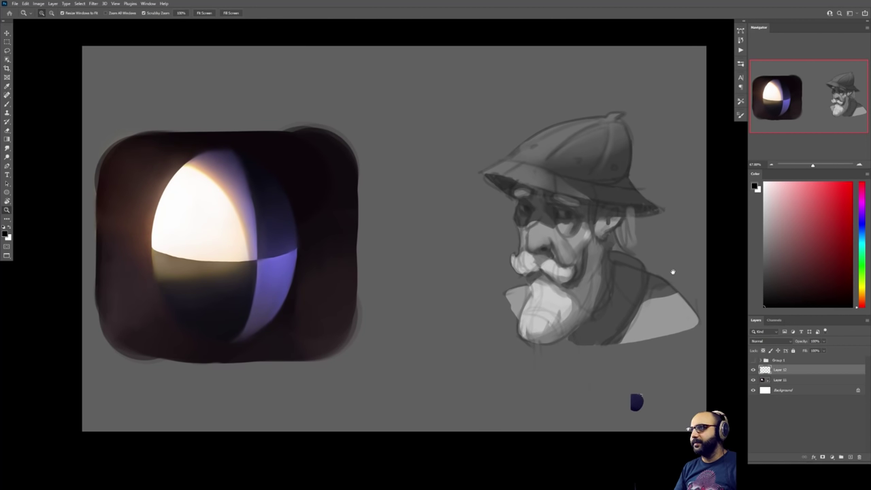
{"action": "left_click_drag", "start_coordinate": [673, 272], "coordinate": [674, 279]}
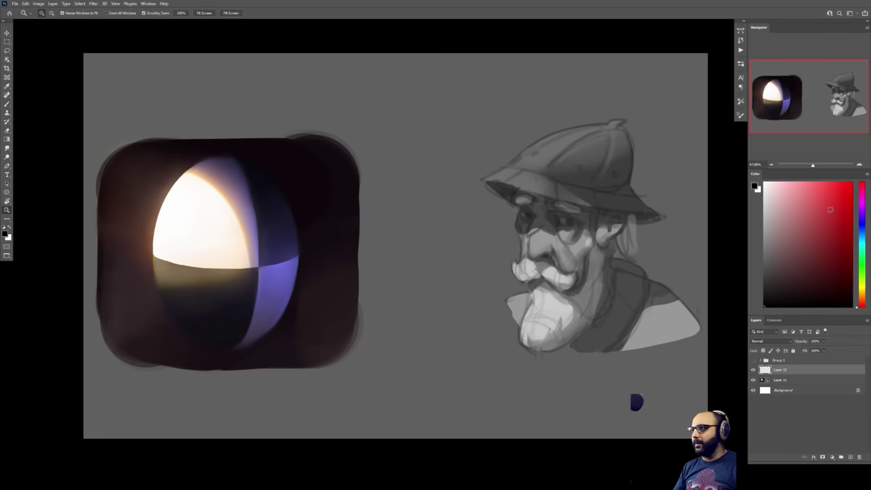
{"action": "left_click_drag", "start_coordinate": [823, 212], "coordinate": [870, 173]}
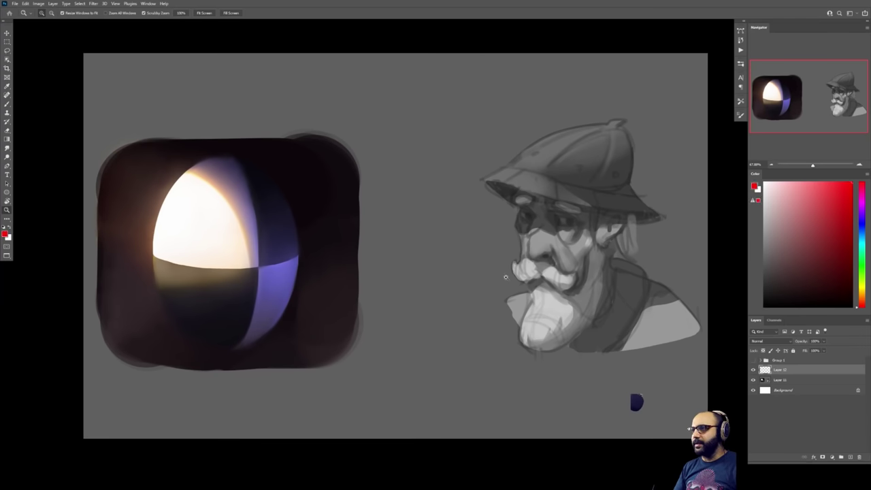
- Switch to Discord and view the line sketches of the fisherman enlarged
{"action": "key", "text": "f"}
{"action": "key", "text": "f"}
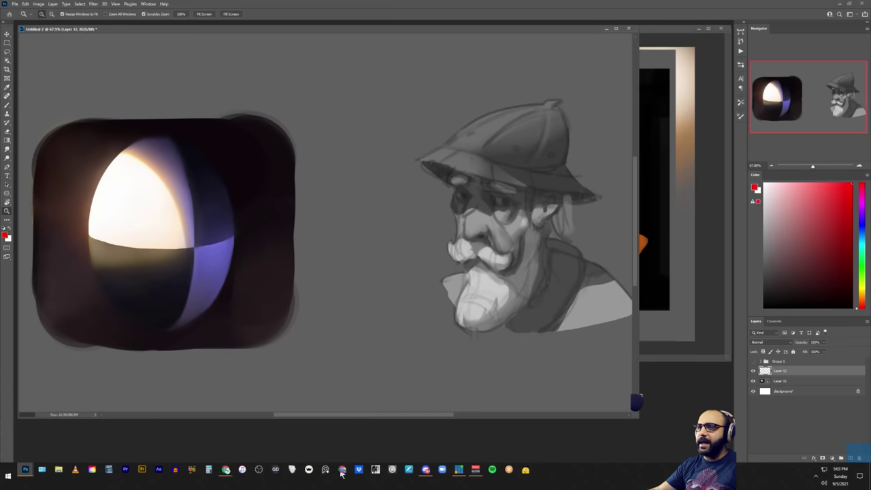
{"action": "left_click", "coordinate": [425, 470]}
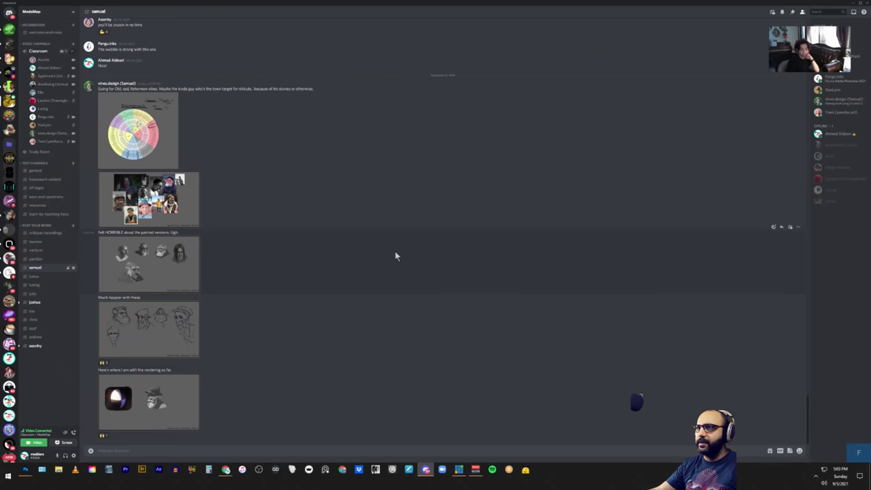
{"action": "left_click", "coordinate": [172, 322]}
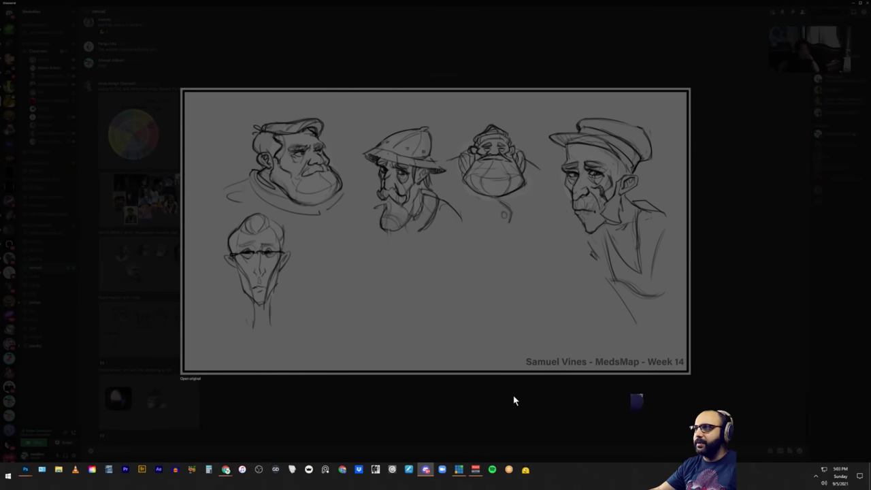
{"action": "left_click", "coordinate": [472, 405]}
- Return to Photoshop, mark the fisherman's hat, face and beard proportions with red brush lines, and delete the markings
{"action": "left_click", "coordinate": [26, 469]}
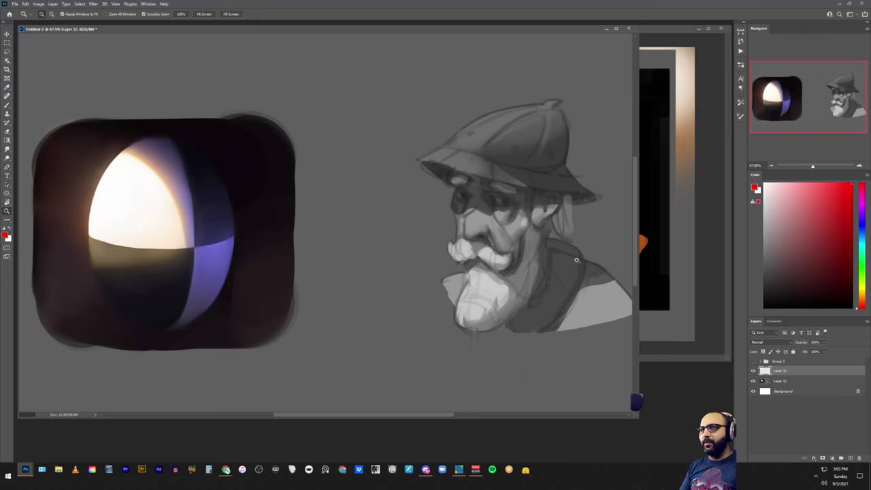
{"action": "key", "text": "f"}
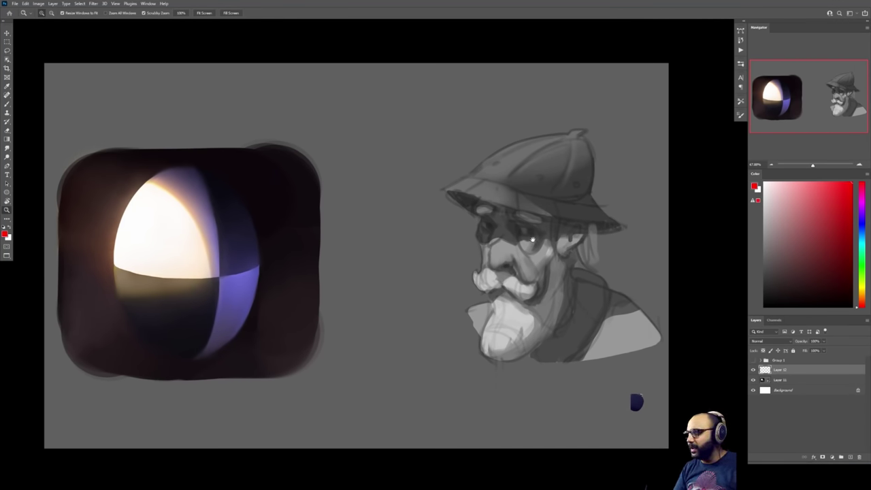
{"action": "key", "text": "ctrl+minus"}
{"action": "key", "text": "b"}
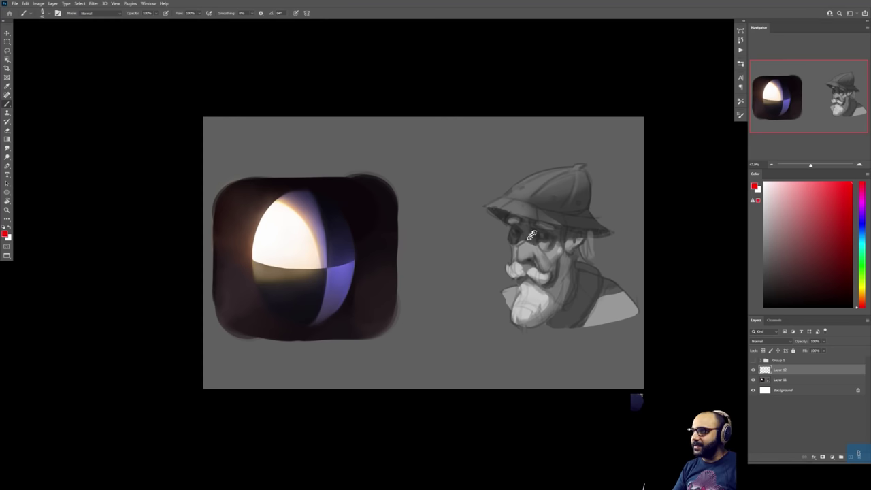
{"action": "mouse_move", "coordinate": [530, 233]}
{"action": "left_mouse_down"}
{"action": "mouse_move", "coordinate": [469, 234]}
{"action": "mouse_move", "coordinate": [483, 266]}
{"action": "mouse_move", "coordinate": [542, 265]}
{"action": "mouse_move", "coordinate": [475, 291]}
{"action": "mouse_move", "coordinate": [489, 328]}
{"action": "mouse_move", "coordinate": [524, 315]}
{"action": "left_mouse_up"}
{"action": "mouse_move", "coordinate": [520, 201]}
{"action": "left_mouse_down"}
{"action": "mouse_move", "coordinate": [469, 204]}
{"action": "mouse_move", "coordinate": [512, 169]}
{"action": "mouse_move", "coordinate": [570, 172]}
{"action": "mouse_move", "coordinate": [520, 226]}
{"action": "left_mouse_up"}
{"action": "mouse_move", "coordinate": [521, 264]}
{"action": "left_mouse_down"}
{"action": "mouse_move", "coordinate": [524, 282]}
{"action": "mouse_move", "coordinate": [514, 270]}
{"action": "mouse_move", "coordinate": [538, 273]}
{"action": "left_mouse_up"}
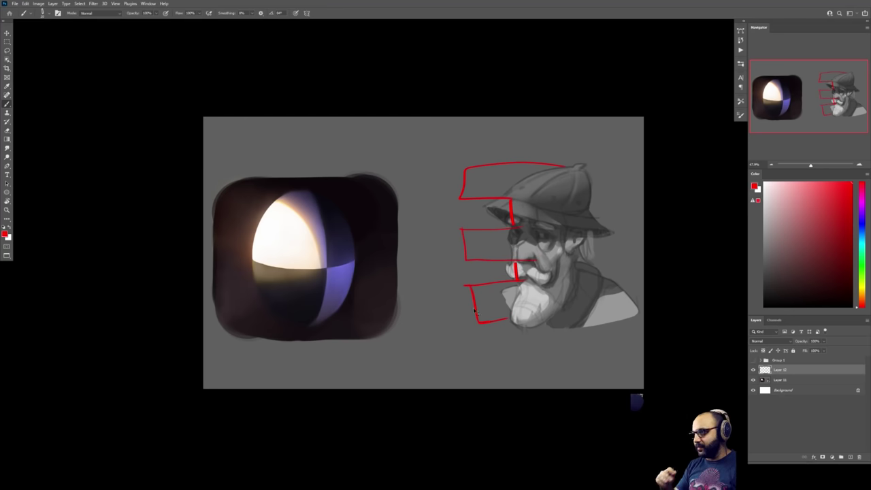
{"action": "key", "text": "Delete"}
- Draw a red vertical line across the hat's height on a fresh layer and delete that layer
{"action": "key", "text": "ctrl+shift+alt+n"}
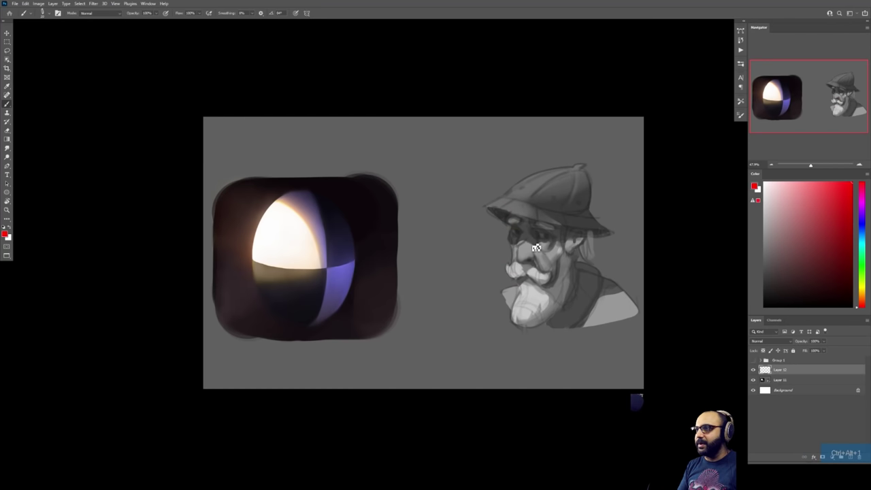
{"action": "key", "text": "b"}
{"action": "left_click_drag", "start_coordinate": [523, 227], "coordinate": [525, 259]}
{"action": "mouse_move", "coordinate": [536, 225]}
{"action": "left_mouse_down"}
{"action": "mouse_move", "coordinate": [535, 290]}
{"action": "mouse_move", "coordinate": [549, 208]}
{"action": "mouse_move", "coordinate": [534, 208]}
{"action": "mouse_move", "coordinate": [562, 208]}
{"action": "mouse_move", "coordinate": [524, 212]}
{"action": "mouse_move", "coordinate": [544, 208]}
{"action": "left_mouse_up"}
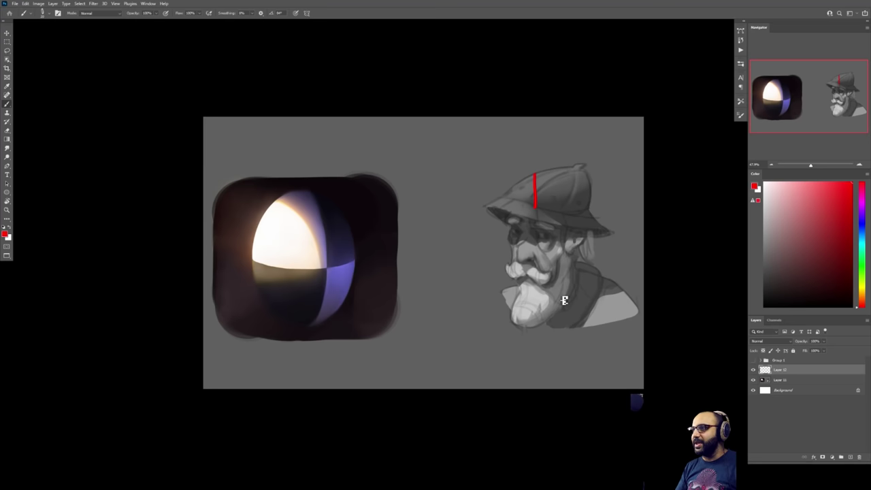
{"action": "key", "text": "Delete"}
- Extend the canvas to the right of the fisherman with the Crop tool to make room for a second portrait
{"action": "key", "text": "c"}
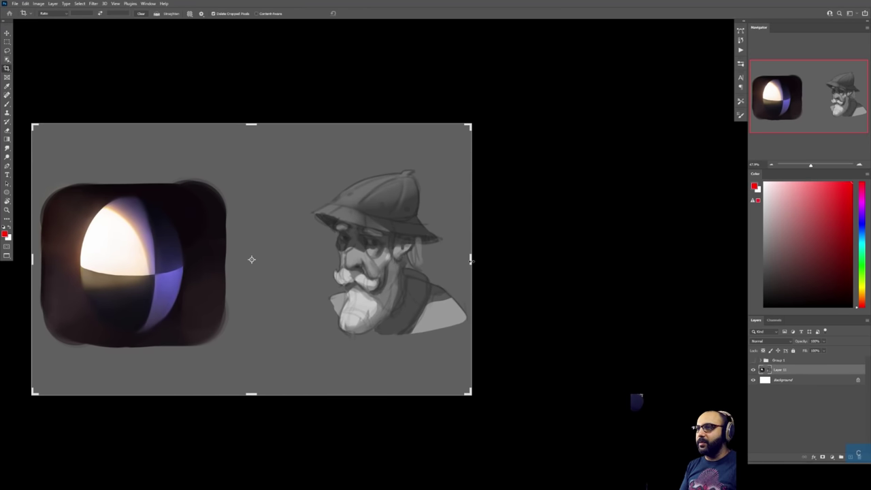
{"action": "left_click_drag", "start_coordinate": [473, 268], "coordinate": [583, 266]}
{"action": "key", "text": "Return"}
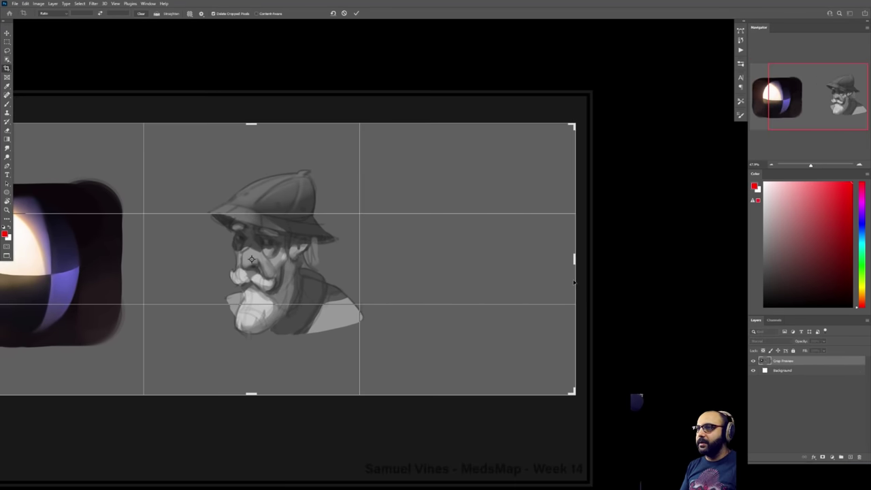
{"action": "left_click_drag", "start_coordinate": [637, 280], "coordinate": [513, 276]}
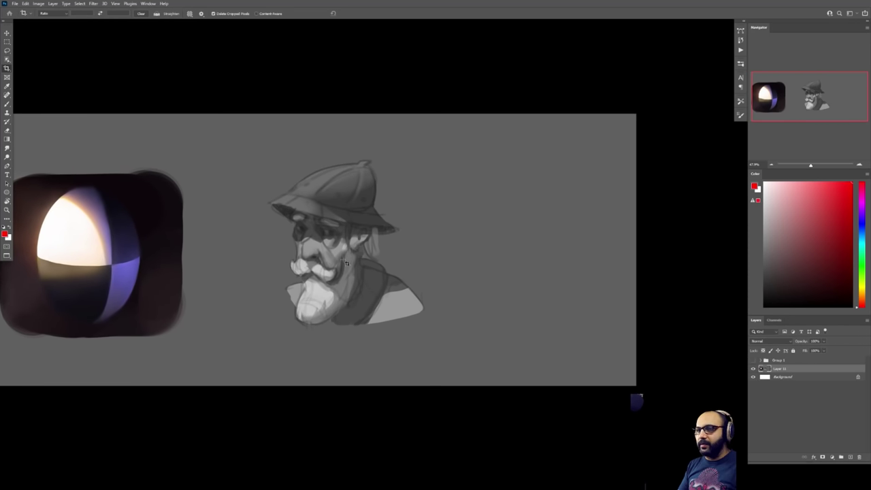
- Duplicate the fisherman portrait onto its own layer and place the copy to the right of the original
{"action": "key", "text": "m"}
{"action": "left_click_drag", "start_coordinate": [252, 154], "coordinate": [447, 340]}
{"action": "key", "text": "ctrl+j"}
{"action": "left_click_drag", "start_coordinate": [350, 266], "coordinate": [541, 266]}
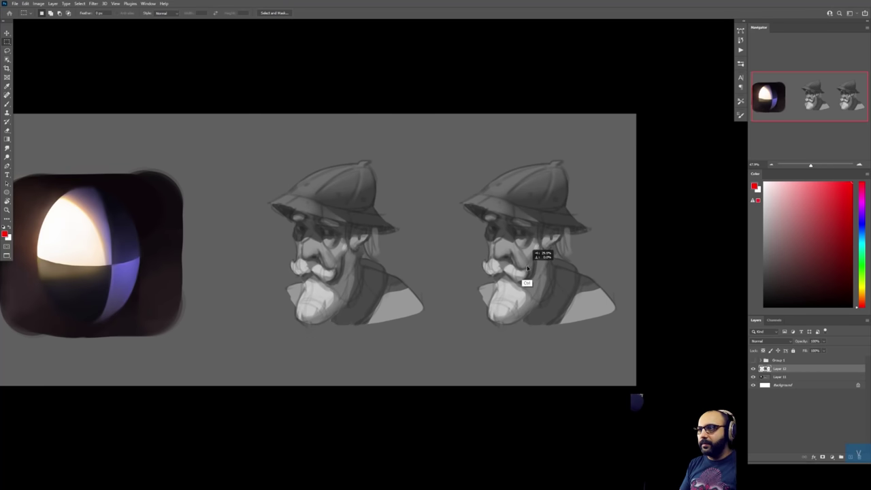
- Lower the opacity of the copied portrait's layer and add an empty layer above it
{"action": "left_click_drag", "start_coordinate": [806, 342], "coordinate": [804, 343]}
{"action": "key", "text": "ctrl+shift+alt+n"}
{"action": "key", "text": "b"}
{"action": "left_click_drag", "start_coordinate": [566, 227], "coordinate": [605, 228]}
- Sketch the bridge, tip and nostril of the nose with a black brush over the faded portrait, cleaning the line with the Eraser
{"action": "key", "text": "b"}
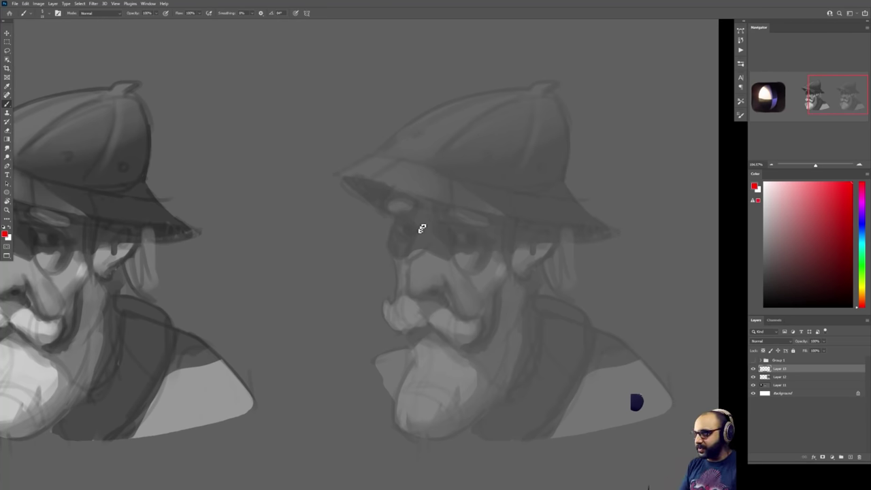
{"action": "left_click_drag", "start_coordinate": [417, 227], "coordinate": [399, 297]}
{"action": "key", "text": "ctrl+z"}
{"action": "key", "text": "d"}
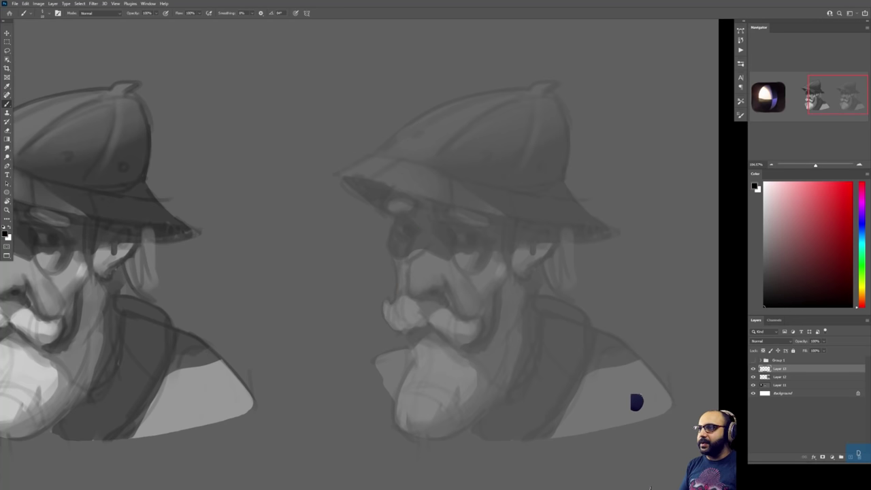
{"action": "mouse_move", "coordinate": [416, 227]}
{"action": "left_mouse_down"}
{"action": "mouse_move", "coordinate": [401, 301]}
{"action": "mouse_move", "coordinate": [412, 319]}
{"action": "mouse_move", "coordinate": [441, 297]}
{"action": "mouse_move", "coordinate": [405, 313]}
{"action": "mouse_move", "coordinate": [442, 291]}
{"action": "mouse_move", "coordinate": [423, 309]}
{"action": "left_mouse_up"}
{"action": "key", "text": "e"}
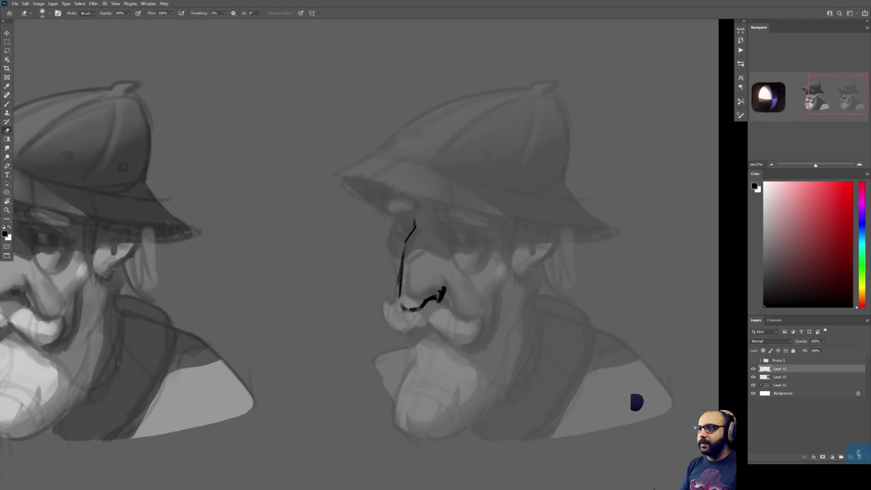
{"action": "key", "text": "b"}
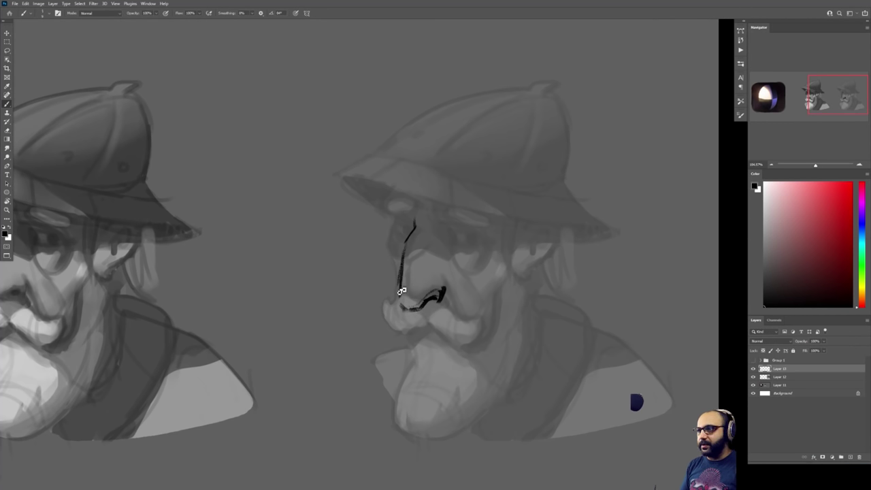
- Sketch the moustache and a shorter chin and jawline in black below the nose
{"action": "mouse_move", "coordinate": [400, 285]}
{"action": "left_mouse_down"}
{"action": "mouse_move", "coordinate": [352, 302]}
{"action": "mouse_move", "coordinate": [328, 287]}
{"action": "mouse_move", "coordinate": [367, 356]}
{"action": "mouse_move", "coordinate": [417, 333]}
{"action": "mouse_move", "coordinate": [507, 353]}
{"action": "left_mouse_up"}
{"action": "key", "text": "ctrl+z"}
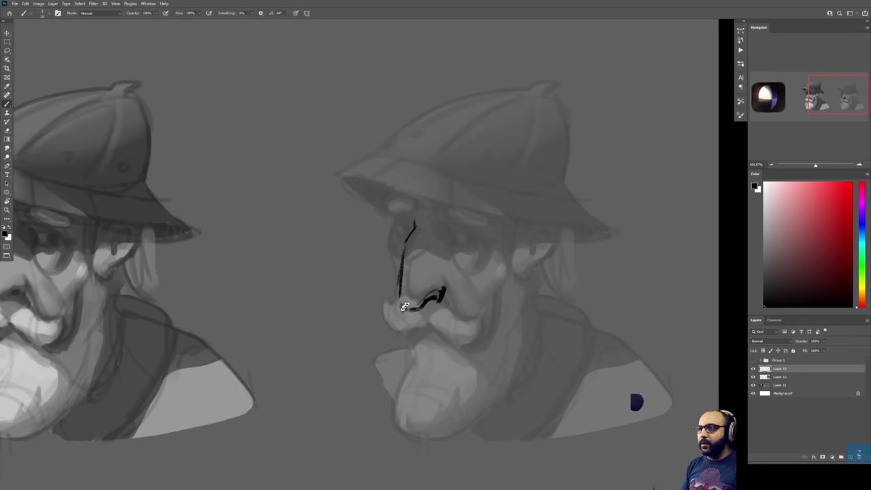
{"action": "mouse_move", "coordinate": [404, 313]}
{"action": "left_mouse_down"}
{"action": "mouse_move", "coordinate": [429, 335]}
{"action": "mouse_move", "coordinate": [451, 319]}
{"action": "mouse_move", "coordinate": [472, 320]}
{"action": "mouse_move", "coordinate": [421, 330]}
{"action": "mouse_move", "coordinate": [449, 336]}
{"action": "mouse_move", "coordinate": [429, 307]}
{"action": "mouse_move", "coordinate": [434, 343]}
{"action": "mouse_move", "coordinate": [427, 351]}
{"action": "mouse_move", "coordinate": [417, 338]}
{"action": "mouse_move", "coordinate": [425, 351]}
{"action": "mouse_move", "coordinate": [416, 389]}
{"action": "mouse_move", "coordinate": [425, 404]}
{"action": "mouse_move", "coordinate": [440, 404]}
{"action": "mouse_move", "coordinate": [455, 389]}
{"action": "mouse_move", "coordinate": [436, 392]}
{"action": "mouse_move", "coordinate": [508, 358]}
{"action": "mouse_move", "coordinate": [490, 374]}
{"action": "mouse_move", "coordinate": [529, 317]}
{"action": "left_mouse_up"}
- Sketch the brows, eyes and far cheek contour, and draw a lower rounded hat with a brim above them
{"action": "mouse_move", "coordinate": [386, 218]}
{"action": "left_mouse_down"}
{"action": "mouse_move", "coordinate": [418, 208]}
{"action": "mouse_move", "coordinate": [491, 225]}
{"action": "mouse_move", "coordinate": [450, 231]}
{"action": "mouse_move", "coordinate": [483, 244]}
{"action": "left_mouse_up"}
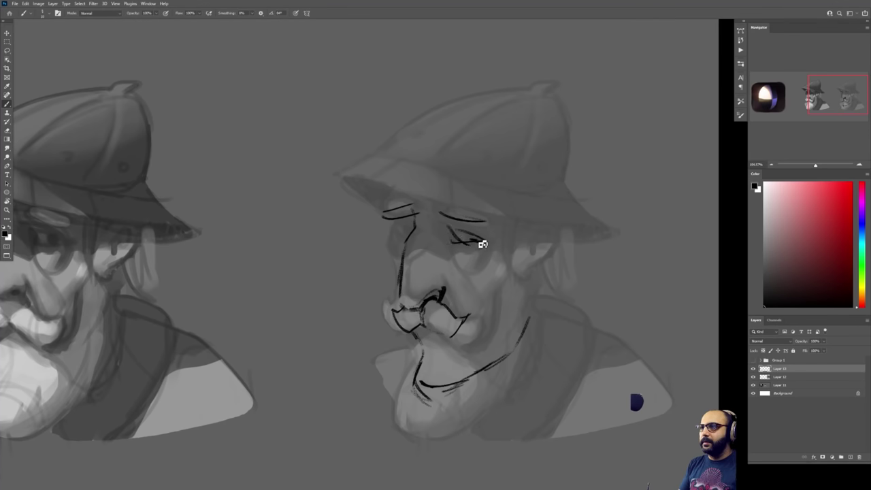
{"action": "left_click_drag", "start_coordinate": [389, 224], "coordinate": [402, 273]}
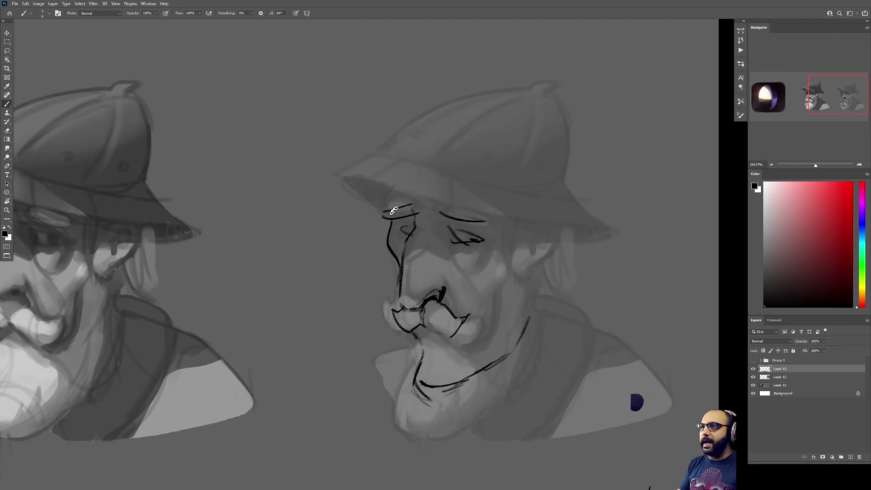
{"action": "left_click_drag", "start_coordinate": [388, 208], "coordinate": [359, 185]}
{"action": "mouse_move", "coordinate": [396, 199]}
{"action": "left_mouse_down"}
{"action": "mouse_move", "coordinate": [421, 155]}
{"action": "mouse_move", "coordinate": [474, 134]}
{"action": "mouse_move", "coordinate": [577, 197]}
{"action": "mouse_move", "coordinate": [495, 207]}
{"action": "mouse_move", "coordinate": [390, 188]}
{"action": "mouse_move", "coordinate": [584, 225]}
{"action": "mouse_move", "coordinate": [542, 276]}
{"action": "left_mouse_up"}
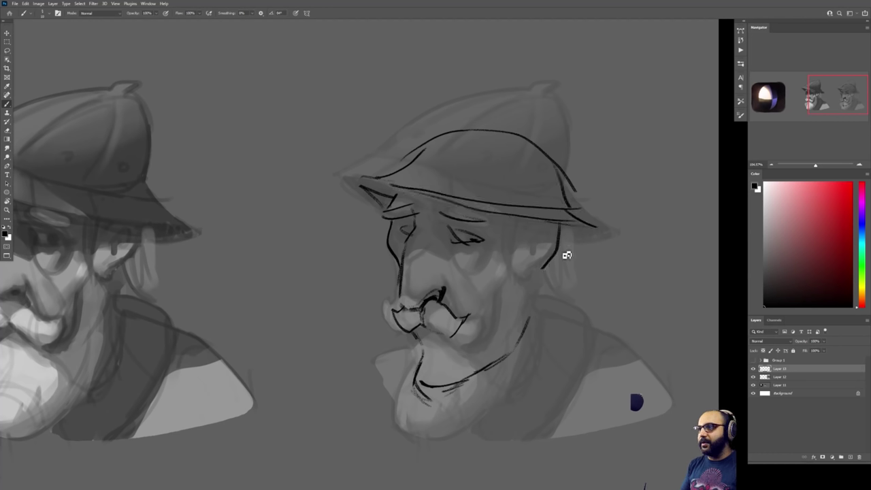
- Sketch the ear, cheek folds and eye bag, and add the back of the jaw and the neck lines
{"action": "mouse_move", "coordinate": [573, 228]}
{"action": "left_mouse_down"}
{"action": "mouse_move", "coordinate": [548, 273]}
{"action": "mouse_move", "coordinate": [517, 219]}
{"action": "mouse_move", "coordinate": [487, 347]}
{"action": "left_mouse_up"}
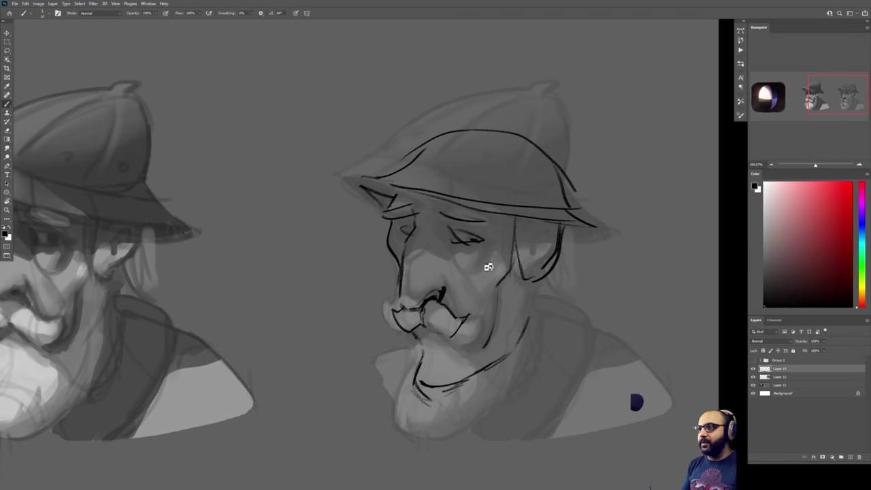
{"action": "mouse_move", "coordinate": [488, 266]}
{"action": "left_mouse_down"}
{"action": "mouse_move", "coordinate": [460, 271]}
{"action": "mouse_move", "coordinate": [463, 291]}
{"action": "mouse_move", "coordinate": [449, 282]}
{"action": "mouse_move", "coordinate": [454, 303]}
{"action": "left_mouse_up"}
{"action": "left_click_drag", "start_coordinate": [471, 282], "coordinate": [481, 313]}
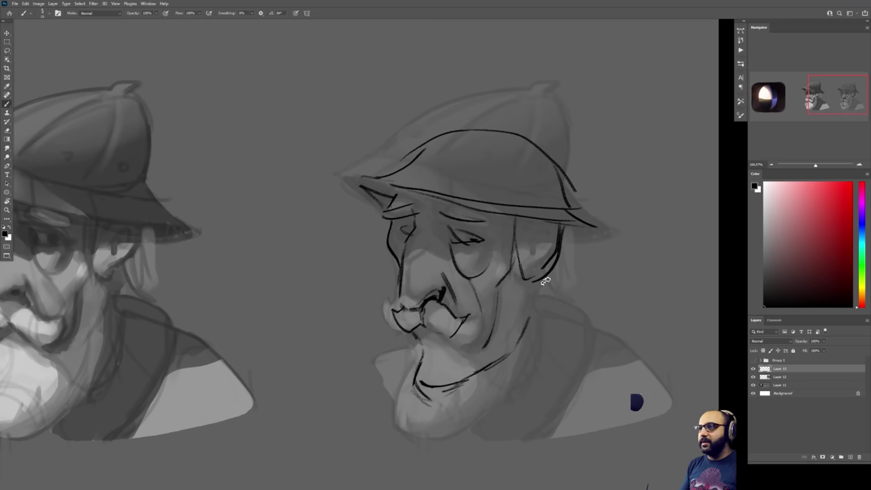
{"action": "left_click_drag", "start_coordinate": [545, 281], "coordinate": [503, 376]}
{"action": "mouse_move", "coordinate": [543, 297]}
{"action": "left_mouse_down"}
{"action": "mouse_move", "coordinate": [521, 381]}
{"action": "mouse_move", "coordinate": [494, 396]}
{"action": "left_mouse_up"}
{"action": "left_click_drag", "start_coordinate": [467, 376], "coordinate": [485, 397]}
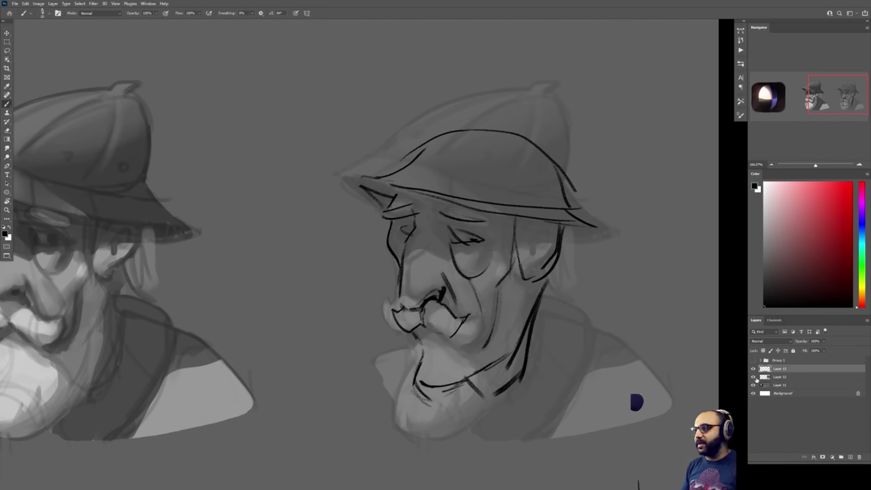
- Hide the faded portrait copy so only the line sketch shows beside the original
{"action": "key", "text": "ctrl+minus"}
{"action": "left_click", "coordinate": [753, 376]}
{"action": "key", "text": "z"}
{"action": "left_click_drag", "start_coordinate": [566, 279], "coordinate": [551, 282]}
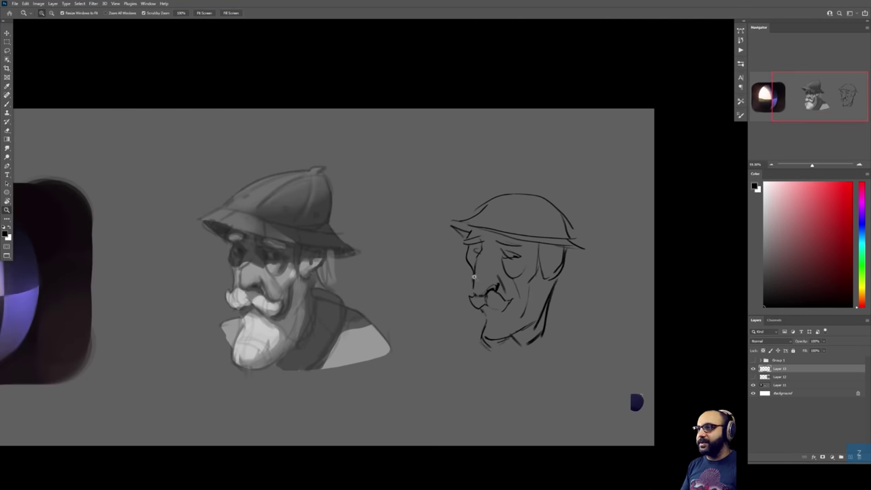
{"action": "left_click_drag", "start_coordinate": [481, 277], "coordinate": [500, 271]}
- Shade the brow area beneath the hat brim and paint a white nose highlight, blending it with the Smudge tool
{"action": "key", "text": "b"}
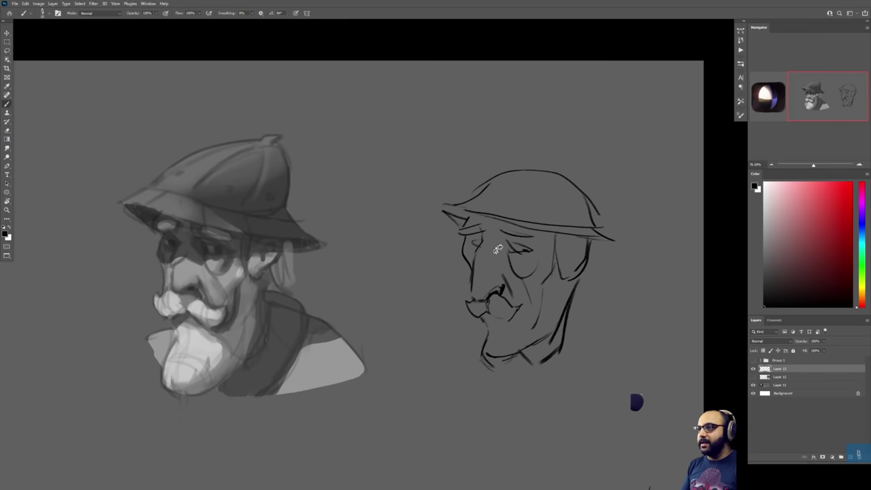
{"action": "mouse_move", "coordinate": [487, 229]}
{"action": "left_mouse_down"}
{"action": "mouse_move", "coordinate": [508, 239]}
{"action": "mouse_move", "coordinate": [513, 230]}
{"action": "left_mouse_up"}
{"action": "mouse_move", "coordinate": [431, 298]}
{"action": "left_mouse_down"}
{"action": "mouse_move", "coordinate": [498, 273]}
{"action": "mouse_move", "coordinate": [489, 257]}
{"action": "mouse_move", "coordinate": [482, 287]}
{"action": "left_mouse_up"}
{"action": "key", "text": "ctrl+z"}
{"action": "key", "text": "x"}
{"action": "key", "text": "]"}
{"action": "key", "text": "z"}
{"action": "left_click_drag", "start_coordinate": [538, 304], "coordinate": [534, 305]}
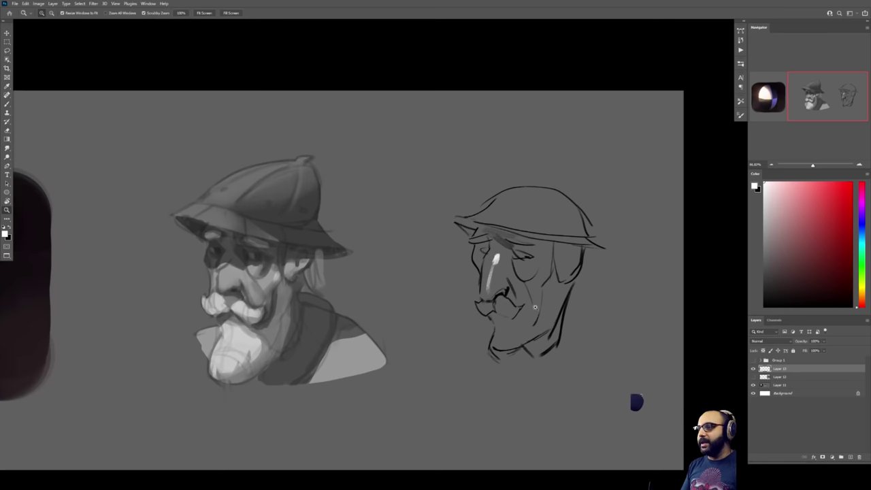
{"action": "key", "text": "r"}
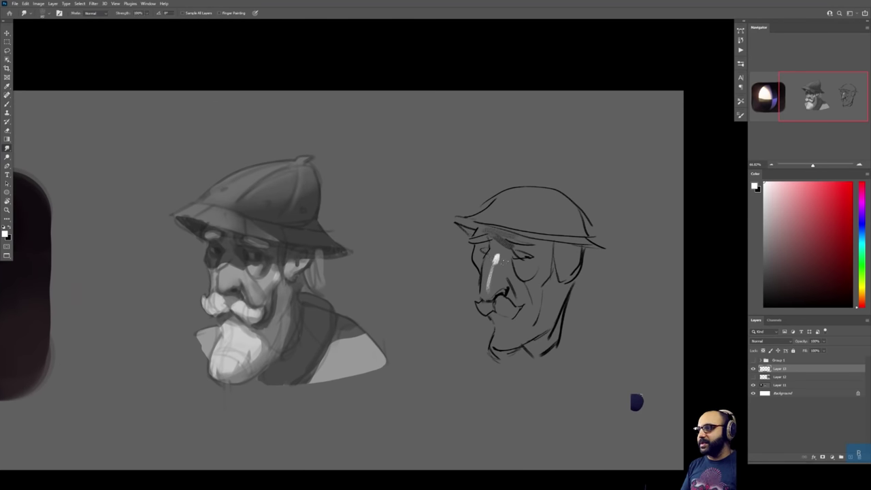
{"action": "mouse_move", "coordinate": [498, 254]}
{"action": "left_mouse_down"}
{"action": "mouse_move", "coordinate": [488, 276]}
{"action": "mouse_move", "coordinate": [498, 261]}
{"action": "mouse_move", "coordinate": [503, 284]}
{"action": "mouse_move", "coordinate": [491, 290]}
{"action": "left_mouse_up"}
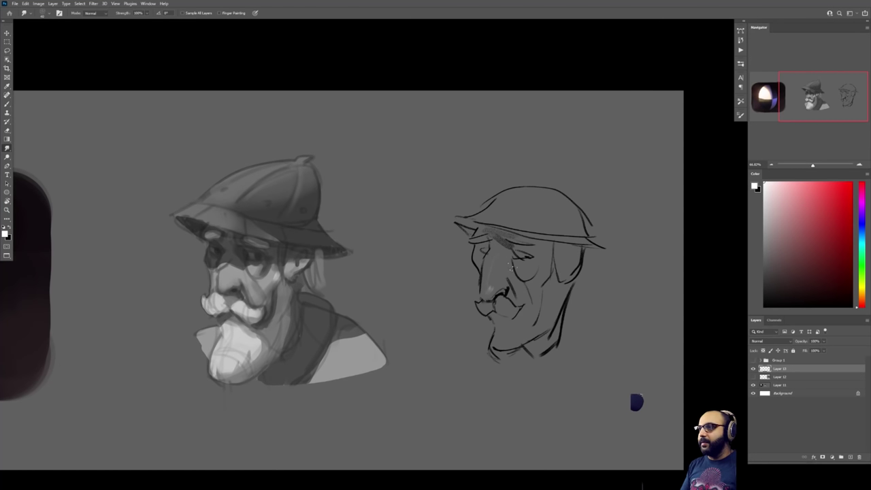
- Draw an oversized hat with a wide brim in black on a new layer and merge it down into the sketch
{"action": "key", "text": "ctrl+shift+alt+n"}
{"action": "key", "text": "b"}
{"action": "left_click_drag", "start_coordinate": [470, 226], "coordinate": [410, 208]}
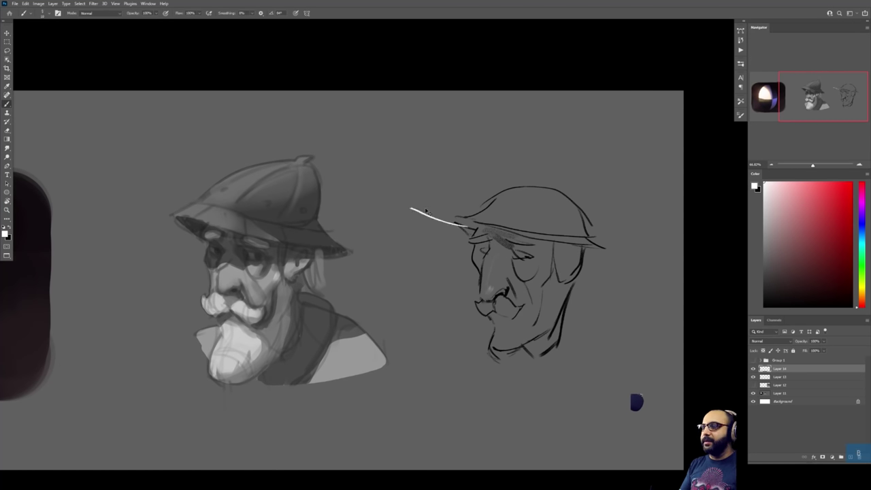
{"action": "key", "text": "ctrl+z"}
{"action": "key", "text": "d"}
{"action": "mouse_move", "coordinate": [470, 247]}
{"action": "left_mouse_down"}
{"action": "mouse_move", "coordinate": [416, 213]}
{"action": "mouse_move", "coordinate": [474, 219]}
{"action": "left_mouse_up"}
{"action": "mouse_move", "coordinate": [422, 201]}
{"action": "left_mouse_down"}
{"action": "mouse_move", "coordinate": [537, 138]}
{"action": "mouse_move", "coordinate": [591, 146]}
{"action": "mouse_move", "coordinate": [648, 244]}
{"action": "mouse_move", "coordinate": [623, 246]}
{"action": "left_mouse_up"}
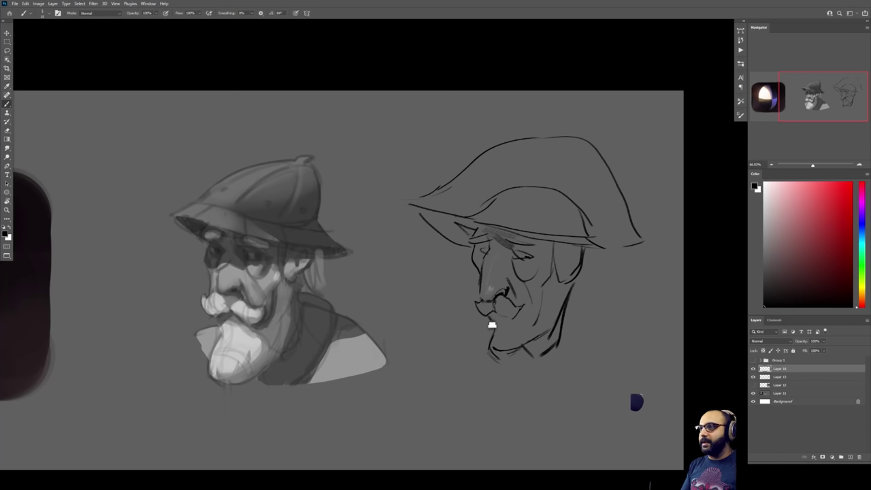
{"action": "key", "text": "e"}
{"action": "key", "text": "b"}
{"action": "key", "text": "ctrl+e"}
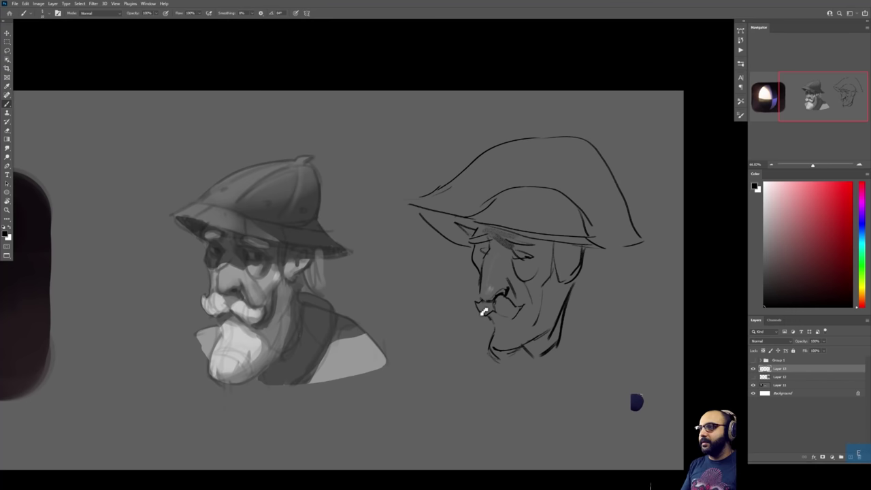
- Erase the small moustache, draw a huge sweeping one past both sides of the face, and erase the jaw lines crossing it
{"action": "key", "text": "e"}
{"action": "left_click_drag", "start_coordinate": [483, 306], "coordinate": [495, 312]}
{"action": "left_click_drag", "start_coordinate": [515, 316], "coordinate": [524, 312]}
{"action": "key", "text": "b"}
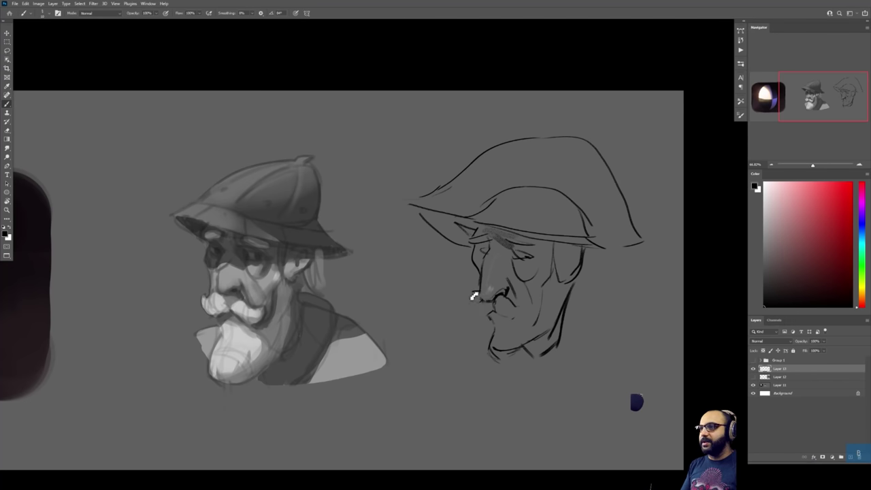
{"action": "mouse_move", "coordinate": [474, 295]}
{"action": "left_mouse_down"}
{"action": "mouse_move", "coordinate": [422, 301]}
{"action": "mouse_move", "coordinate": [452, 337]}
{"action": "mouse_move", "coordinate": [490, 318]}
{"action": "mouse_move", "coordinate": [565, 348]}
{"action": "left_mouse_up"}
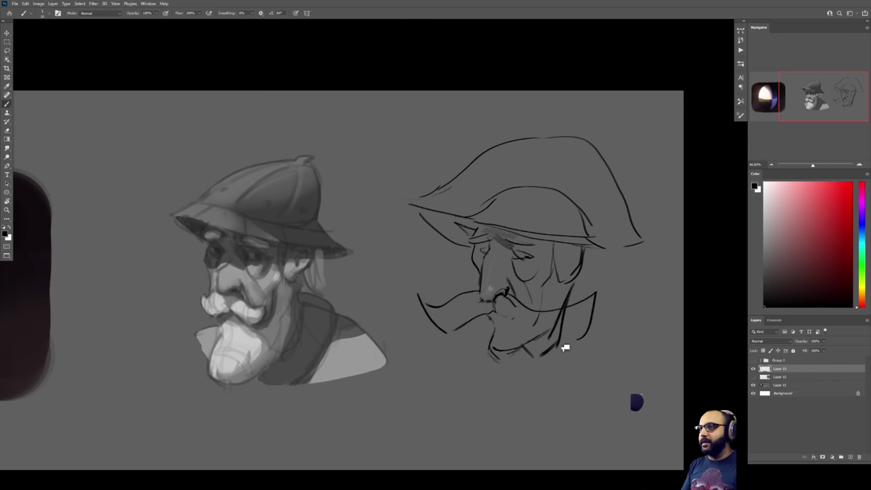
{"action": "key", "text": "e"}
{"action": "mouse_move", "coordinate": [559, 315]}
{"action": "left_mouse_down"}
{"action": "mouse_move", "coordinate": [556, 333]}
{"action": "mouse_move", "coordinate": [544, 340]}
{"action": "left_mouse_up"}
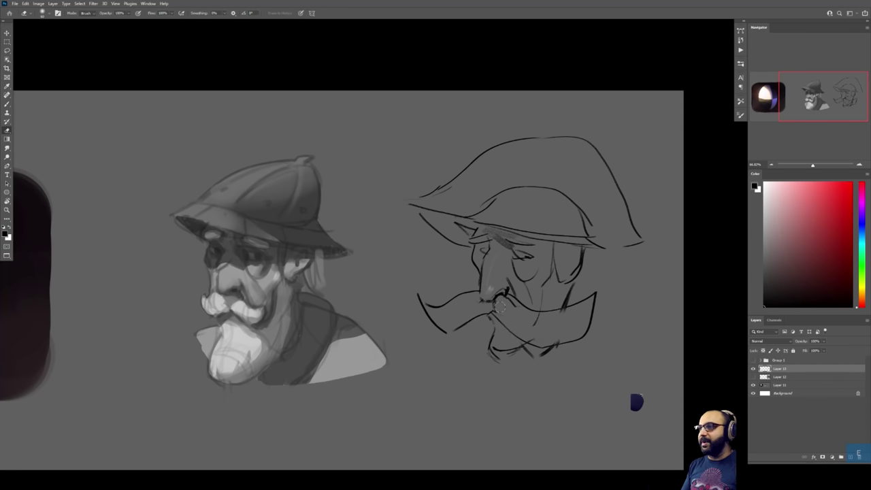
- Draw a long pointed beard in black below the oversized moustache
{"action": "key", "text": "b"}
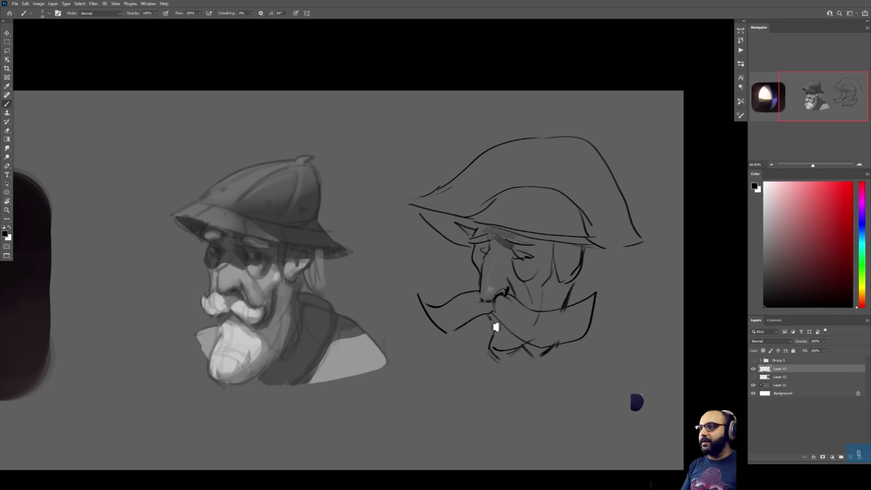
{"action": "left_click_drag", "start_coordinate": [491, 331], "coordinate": [512, 354]}
{"action": "mouse_move", "coordinate": [489, 327]}
{"action": "left_mouse_down"}
{"action": "mouse_move", "coordinate": [505, 385]}
{"action": "mouse_move", "coordinate": [521, 355]}
{"action": "mouse_move", "coordinate": [511, 353]}
{"action": "left_mouse_up"}
{"action": "key", "text": "e"}
- Trace the far end of the oversized moustache in red on a new layer
{"action": "key", "text": "z"}
{"action": "left_click_drag", "start_coordinate": [571, 296], "coordinate": [536, 295]}
{"action": "left_click", "coordinate": [852, 182]}
{"action": "key", "text": "ctrl+alt+1"}
{"action": "left_click", "coordinate": [531, 276]}
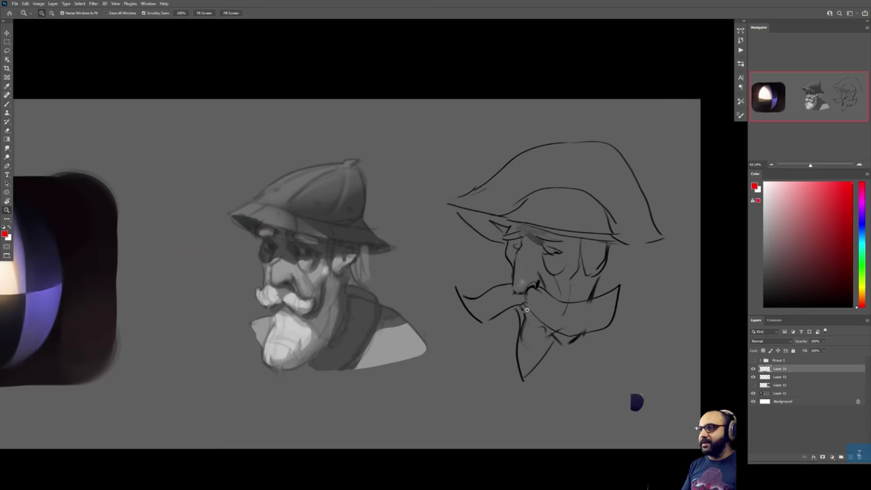
{"action": "key", "text": "b"}
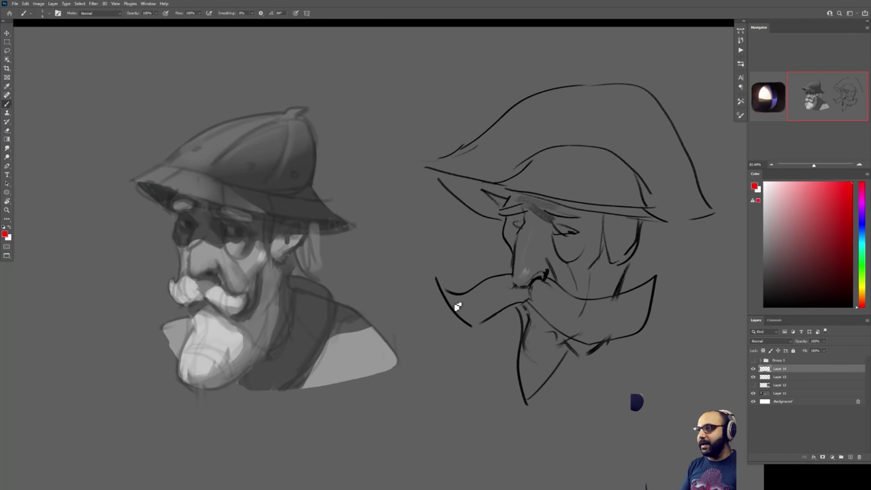
{"action": "left_click_drag", "start_coordinate": [441, 282], "coordinate": [471, 316]}
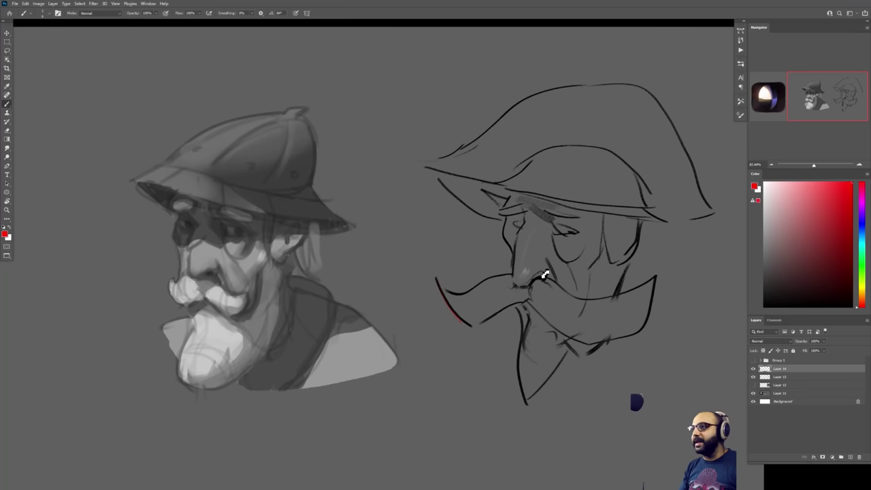
{"action": "left_click_drag", "start_coordinate": [472, 306], "coordinate": [558, 274]}
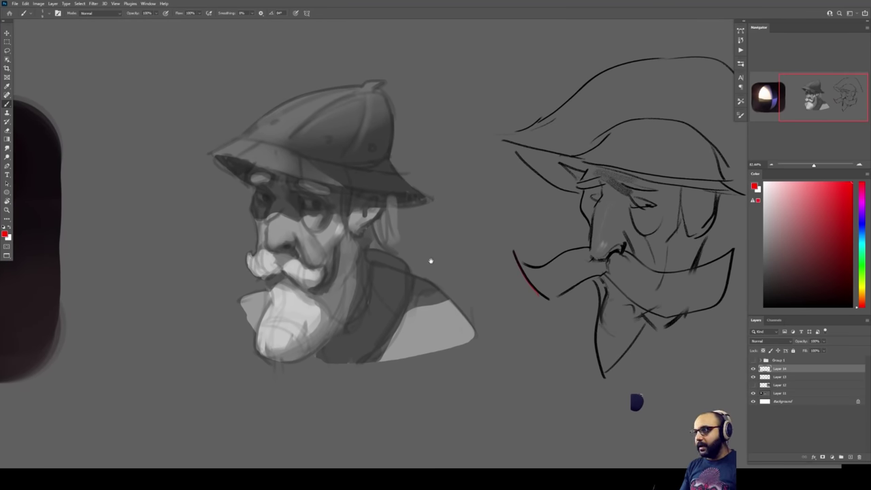
- Mark the original portrait's head height and its divisions with a red bracket beside it, and delete that annotation layer
{"action": "left_click_drag", "start_coordinate": [310, 257], "coordinate": [548, 271]}
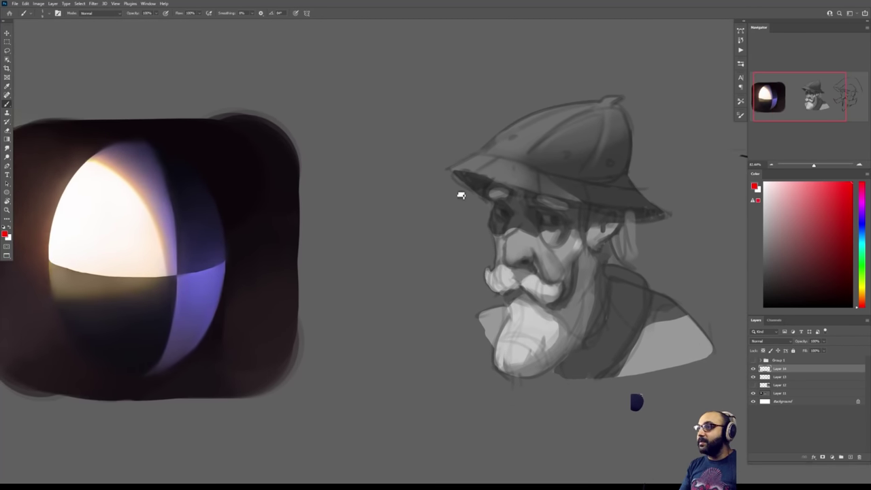
{"action": "mouse_move", "coordinate": [575, 100]}
{"action": "left_mouse_down"}
{"action": "mouse_move", "coordinate": [438, 111]}
{"action": "mouse_move", "coordinate": [418, 363]}
{"action": "mouse_move", "coordinate": [474, 355]}
{"action": "left_mouse_up"}
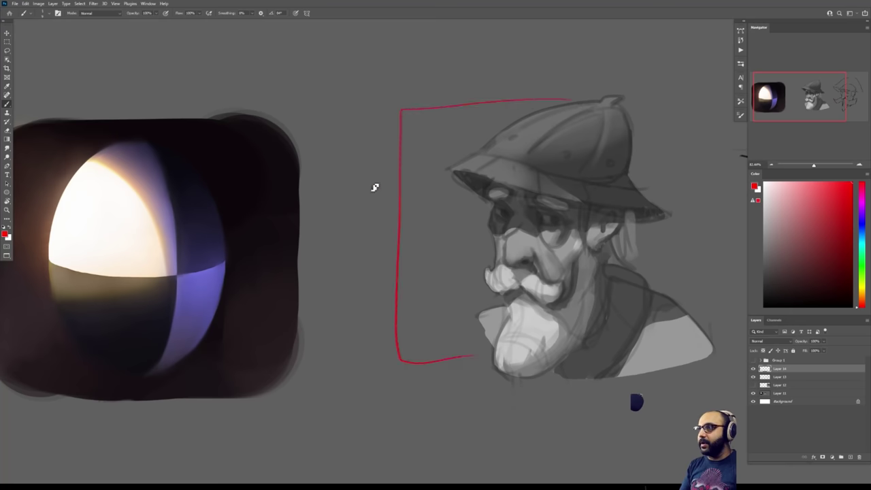
{"action": "left_click_drag", "start_coordinate": [392, 273], "coordinate": [473, 274]}
{"action": "left_click_drag", "start_coordinate": [392, 361], "coordinate": [483, 356]}
{"action": "left_click_drag", "start_coordinate": [388, 276], "coordinate": [476, 273]}
{"action": "left_click_drag", "start_coordinate": [405, 206], "coordinate": [487, 204]}
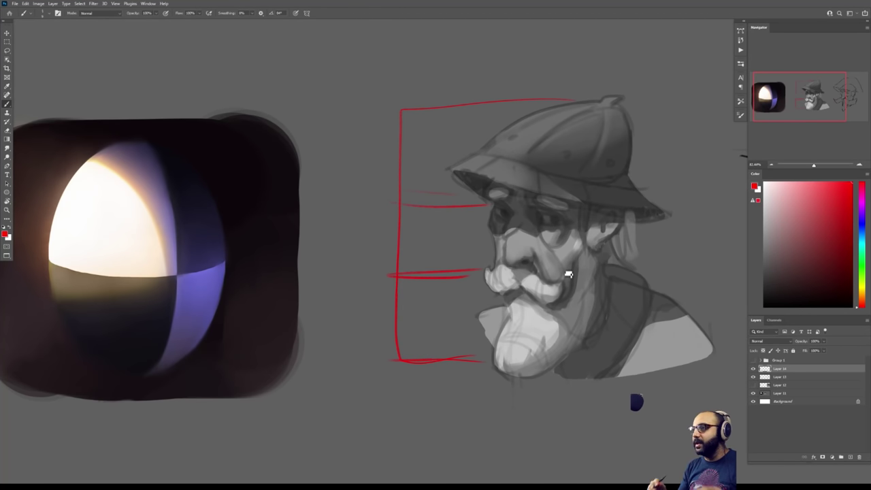
{"action": "key", "text": "Delete"}
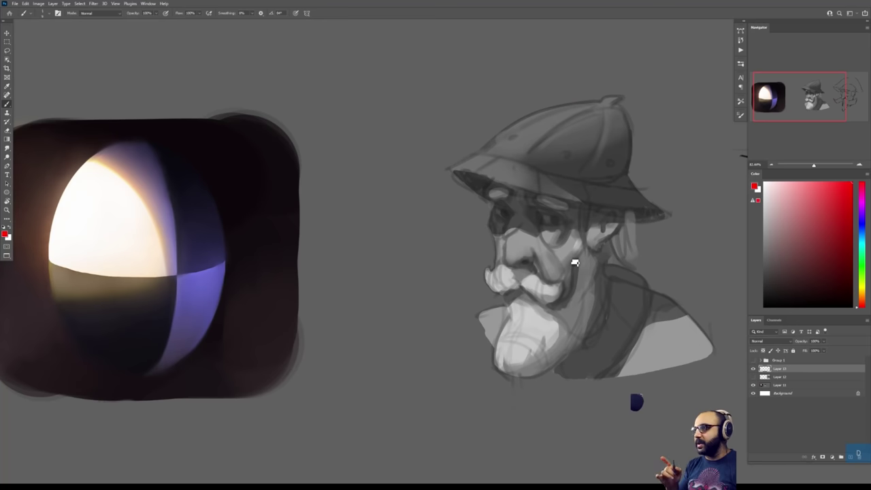
- Add an empty layer above the sketch for notes on the checkered egg lighting study
{"action": "mouse_move", "coordinate": [574, 329]}
{"action": "left_mouse_down"}
{"action": "mouse_move", "coordinate": [373, 311]}
{"action": "mouse_move", "coordinate": [659, 318]}
{"action": "left_mouse_up"}
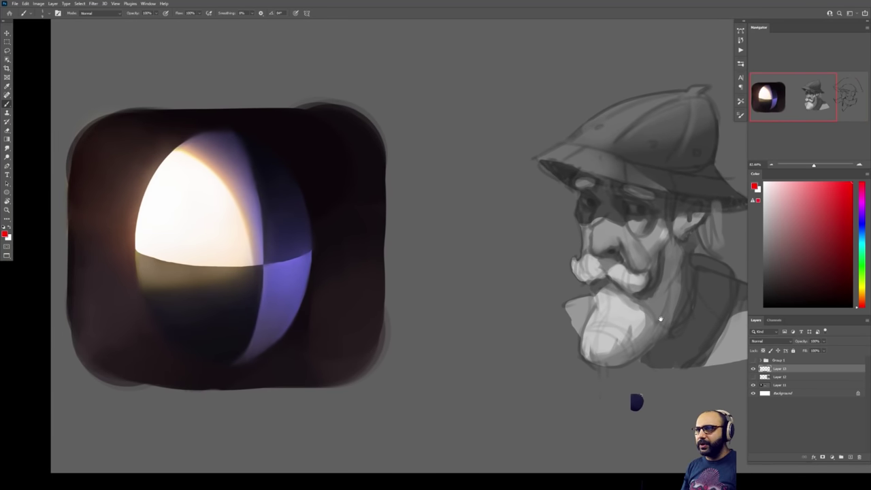
{"action": "left_click_drag", "start_coordinate": [267, 277], "coordinate": [422, 260]}
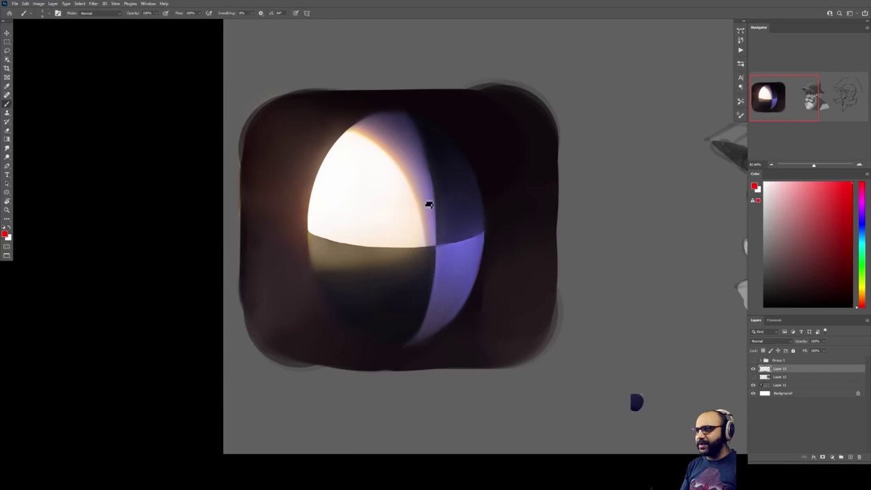
{"action": "key", "text": "ctrl+shift+alt+n"}
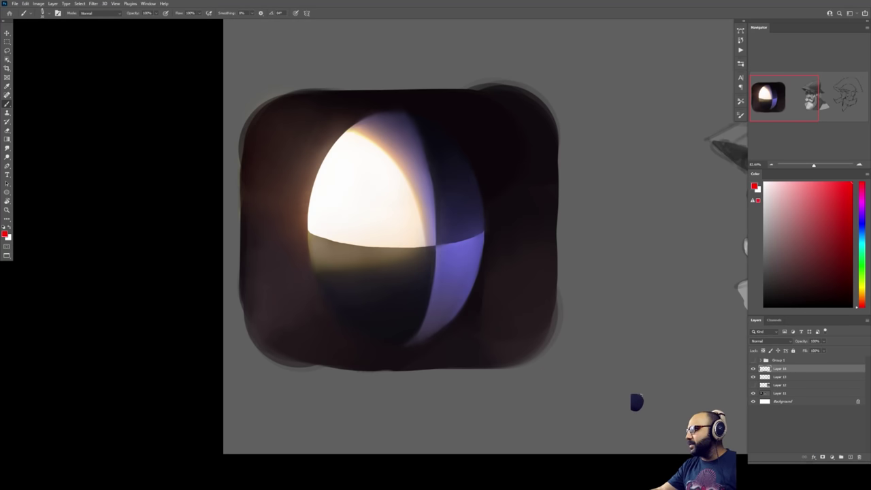
- Switch to Discord and view the student's Week 13 sheet of egg lighting studies with their reference photos
{"action": "key", "text": "alt+Tab"}
{"action": "scroll", "coordinate": [293, 249], "scroll_direction": "up", "scroll_amount": 6}
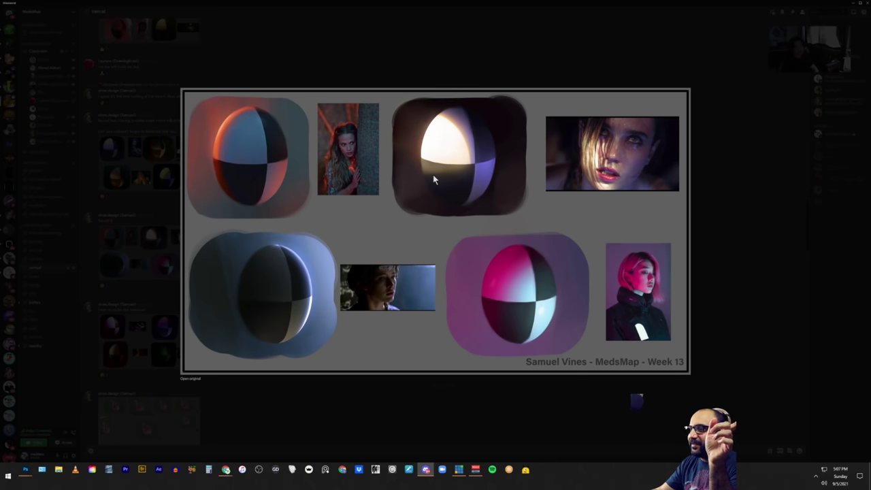
- Return to Photoshop and mark a light source above the checkered egg with a white dot and a downward arrow
{"action": "left_click", "coordinate": [688, 224]}
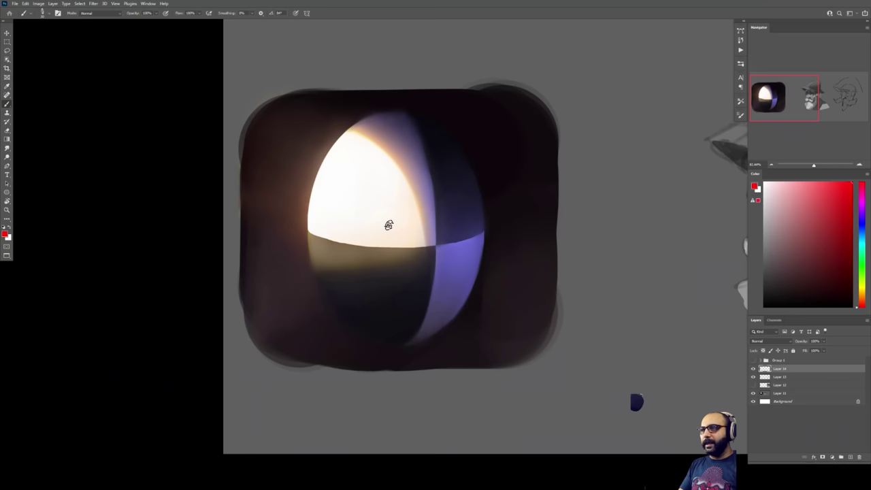
{"action": "key", "text": "z"}
{"action": "left_click_drag", "start_coordinate": [346, 225], "coordinate": [361, 219]}
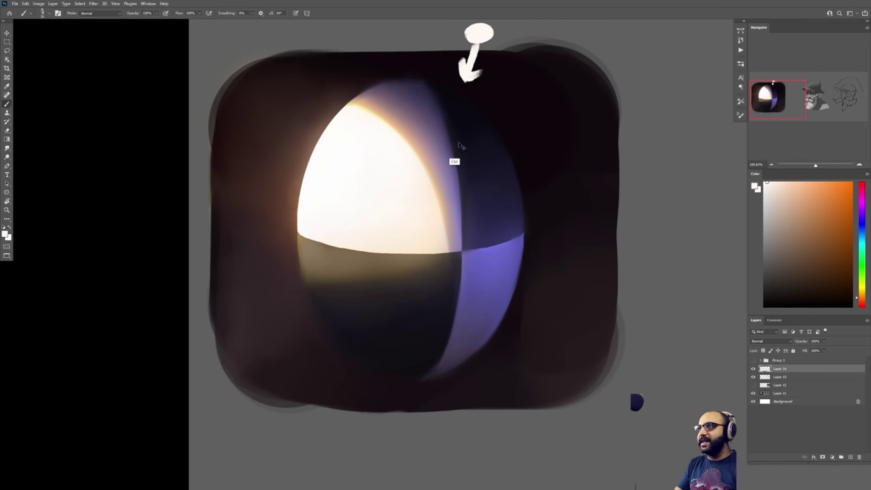
- On a new layer, shade the egg's outer edge beside the white quadrant and the dark quadrant below it, using sampled tones
{"action": "key", "text": "ctrl+shift+alt+n"}
{"action": "left_click", "coordinate": [341, 300], "text": "alt"}
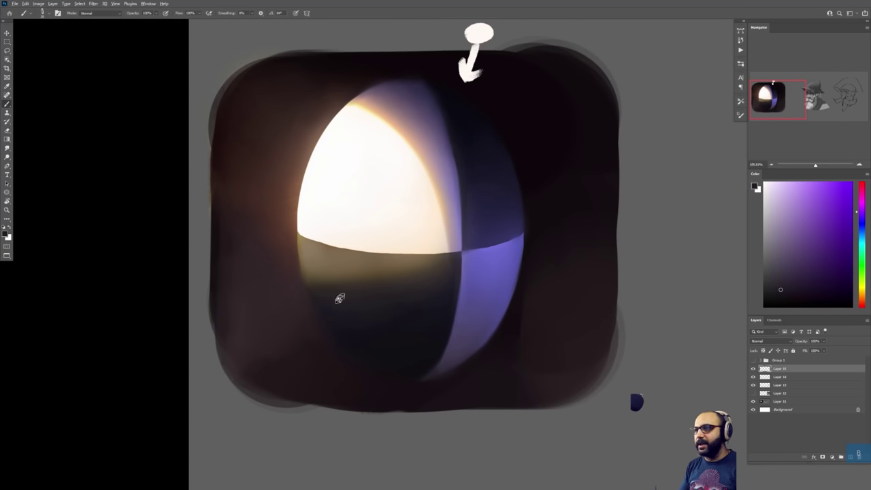
{"action": "left_click_drag", "start_coordinate": [306, 247], "coordinate": [325, 292]}
{"action": "mouse_move", "coordinate": [300, 249]}
{"action": "left_mouse_down"}
{"action": "mouse_move", "coordinate": [311, 283]}
{"action": "mouse_move", "coordinate": [347, 290]}
{"action": "left_mouse_up"}
{"action": "left_click", "coordinate": [335, 260], "text": "alt"}
{"action": "left_click", "coordinate": [340, 267], "text": "alt"}
{"action": "left_click_drag", "start_coordinate": [327, 249], "coordinate": [349, 295]}
{"action": "left_click", "coordinate": [359, 307], "text": "alt"}
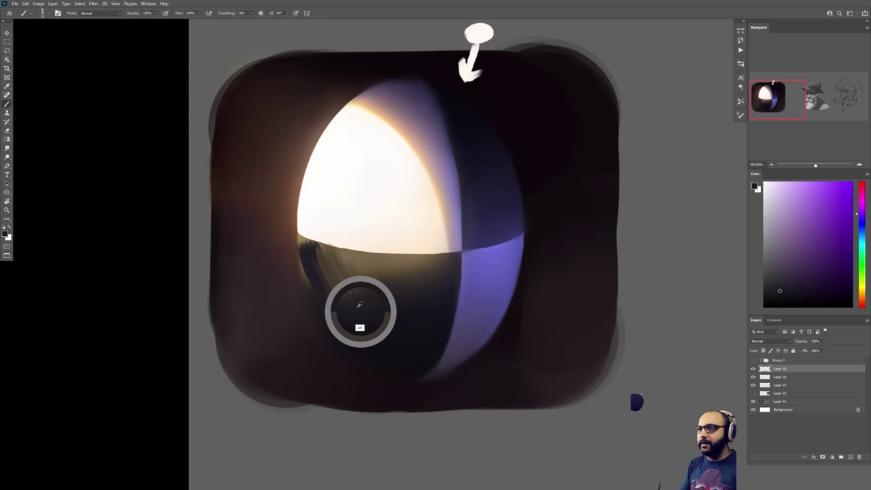
{"action": "left_click", "coordinate": [350, 192], "text": "alt"}
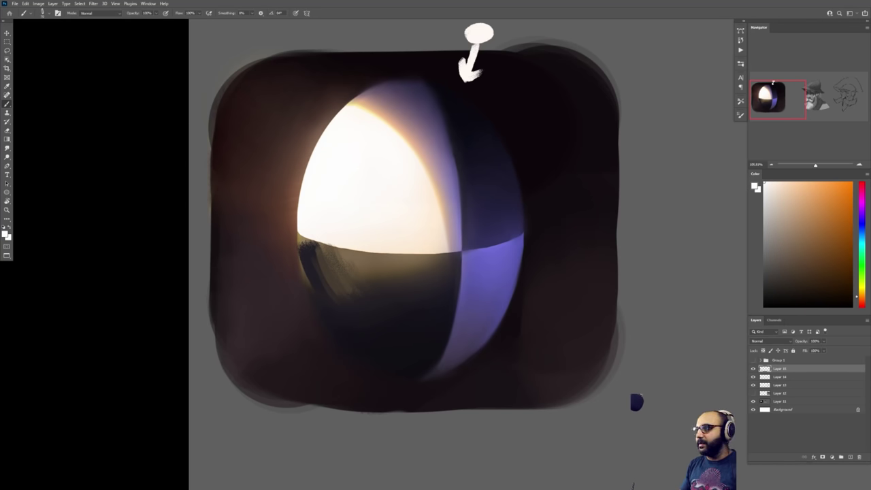
{"action": "mouse_move", "coordinate": [343, 125]}
{"action": "left_mouse_down"}
{"action": "mouse_move", "coordinate": [331, 130]}
{"action": "mouse_move", "coordinate": [310, 217]}
{"action": "mouse_move", "coordinate": [315, 238]}
{"action": "left_mouse_up"}
{"action": "left_click", "coordinate": [428, 278], "text": "alt"}
- On a new layer, draw a purple oval inside the egg with arrows pointing outward to where the form turns
{"action": "key", "text": "ctrl+shift+alt+n"}
{"action": "key", "text": "b"}
{"action": "left_click", "coordinate": [852, 182]}
{"action": "mouse_move", "coordinate": [433, 315]}
{"action": "left_mouse_down"}
{"action": "mouse_move", "coordinate": [405, 312]}
{"action": "mouse_move", "coordinate": [449, 120]}
{"action": "mouse_move", "coordinate": [360, 315]}
{"action": "left_mouse_up"}
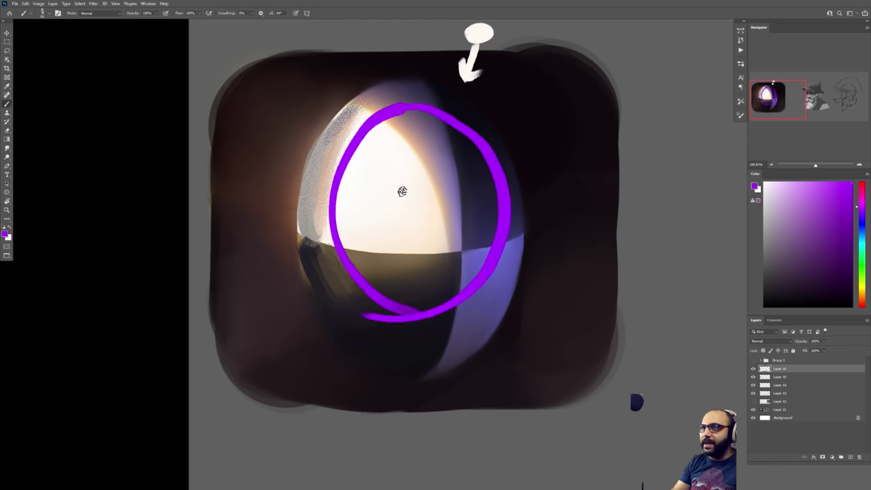
{"action": "mouse_move", "coordinate": [402, 190]}
{"action": "left_mouse_down"}
{"action": "mouse_move", "coordinate": [336, 161]}
{"action": "mouse_move", "coordinate": [340, 178]}
{"action": "mouse_move", "coordinate": [340, 152]}
{"action": "left_mouse_up"}
{"action": "mouse_move", "coordinate": [381, 233]}
{"action": "left_mouse_down"}
{"action": "mouse_move", "coordinate": [334, 282]}
{"action": "mouse_move", "coordinate": [351, 287]}
{"action": "left_mouse_up"}
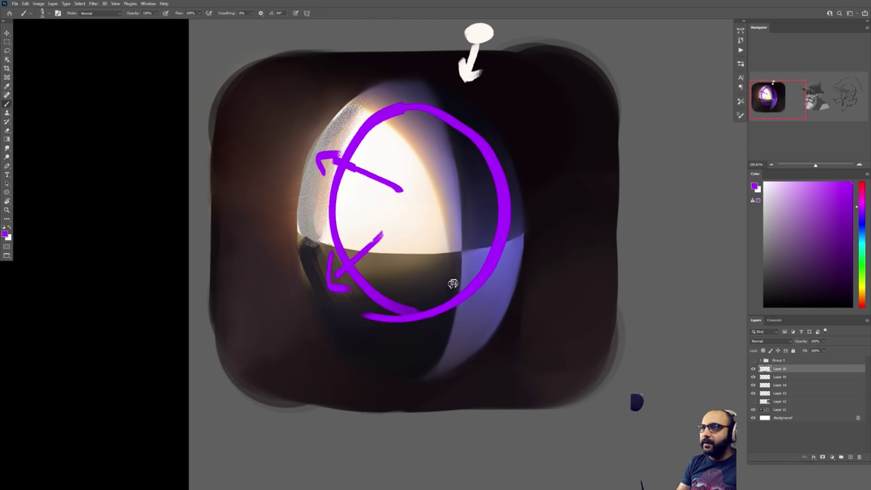
{"action": "left_click_drag", "start_coordinate": [451, 272], "coordinate": [484, 313]}
- Add black strokes across the upper part of the egg, and delete the layer with the purple oval and arrows
{"action": "key", "text": "x"}
{"action": "key", "text": "e"}
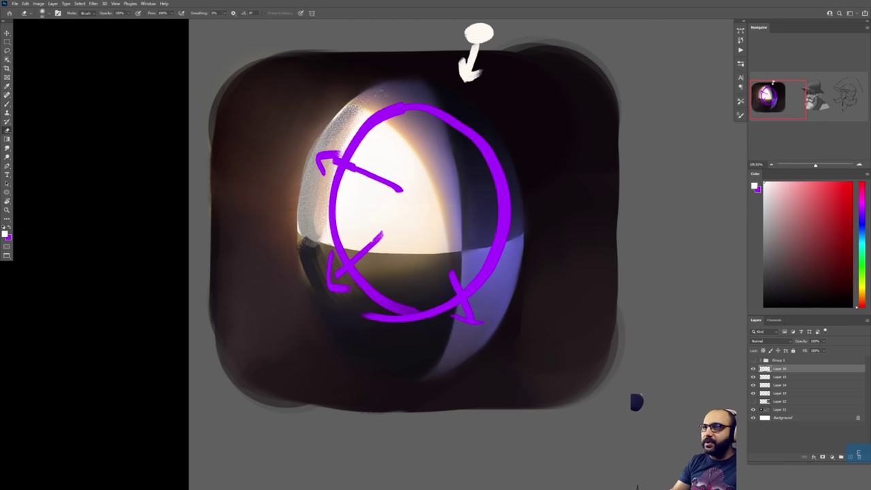
{"action": "key", "text": "d"}
{"action": "key", "text": "b"}
{"action": "mouse_move", "coordinate": [379, 96]}
{"action": "left_mouse_down"}
{"action": "mouse_move", "coordinate": [411, 133]}
{"action": "mouse_move", "coordinate": [381, 101]}
{"action": "mouse_move", "coordinate": [470, 277]}
{"action": "left_mouse_up"}
{"action": "left_click_drag", "start_coordinate": [418, 121], "coordinate": [501, 251]}
{"action": "left_click_drag", "start_coordinate": [459, 120], "coordinate": [505, 242]}
{"action": "key", "text": "z"}
{"action": "mouse_move", "coordinate": [524, 181]}
{"action": "left_mouse_down"}
{"action": "mouse_move", "coordinate": [509, 181]}
{"action": "mouse_move", "coordinate": [451, 334]}
{"action": "left_mouse_up"}
{"action": "key", "text": "Delete"}
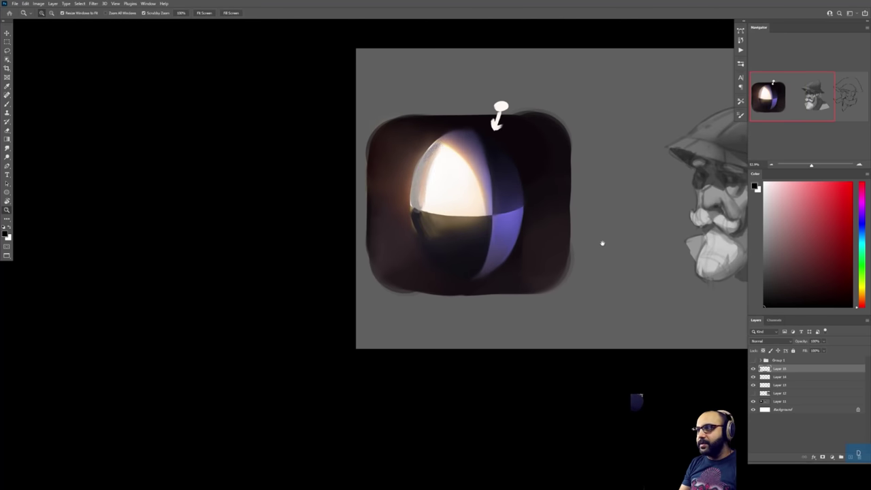
- On a new layer, mark an overhead light above the fisherman's hat with a white dot and a downward arrow
{"action": "mouse_move", "coordinate": [651, 229]}
{"action": "left_mouse_down"}
{"action": "mouse_move", "coordinate": [497, 251]}
{"action": "mouse_move", "coordinate": [522, 231]}
{"action": "mouse_move", "coordinate": [511, 233]}
{"action": "left_mouse_up"}
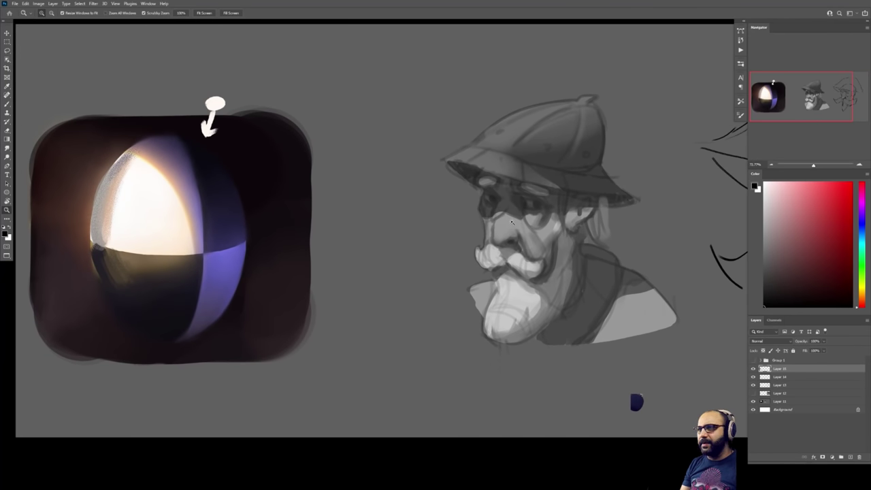
{"action": "key", "text": "ctrl+shift+alt+n"}
{"action": "key", "text": "b"}
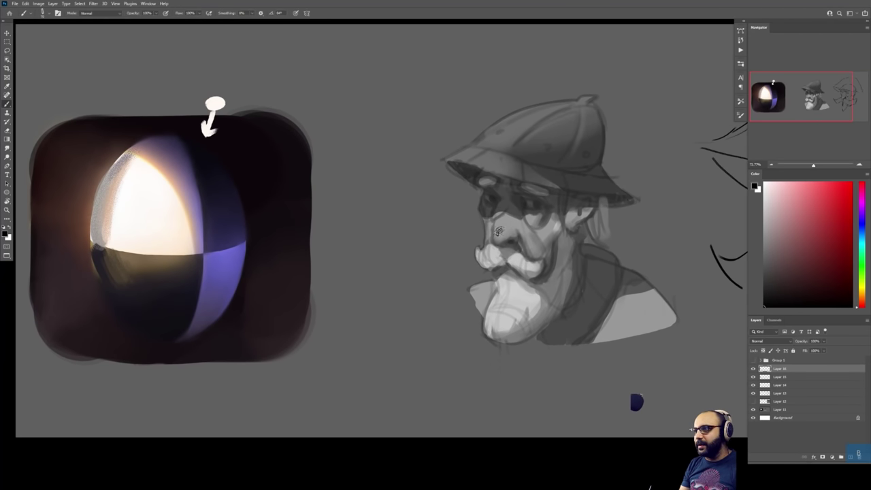
{"action": "left_click_drag", "start_coordinate": [476, 216], "coordinate": [565, 214]}
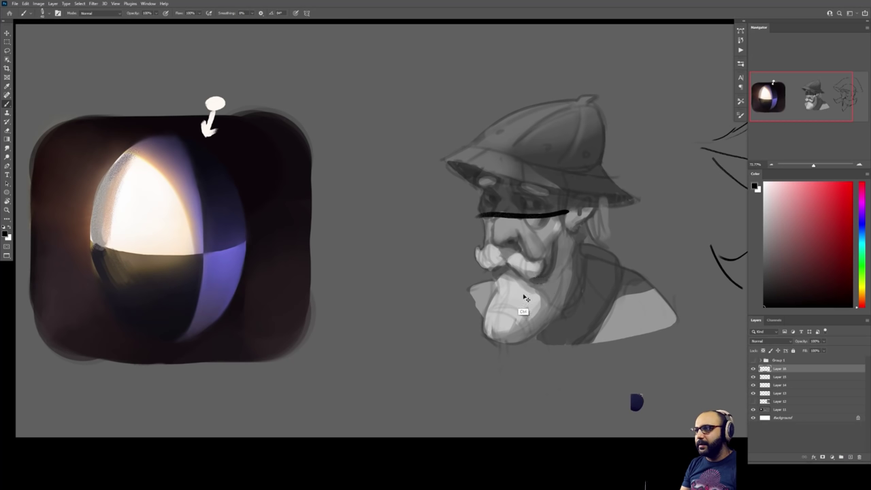
{"action": "key", "text": "ctrl+z"}
{"action": "key", "text": "x"}
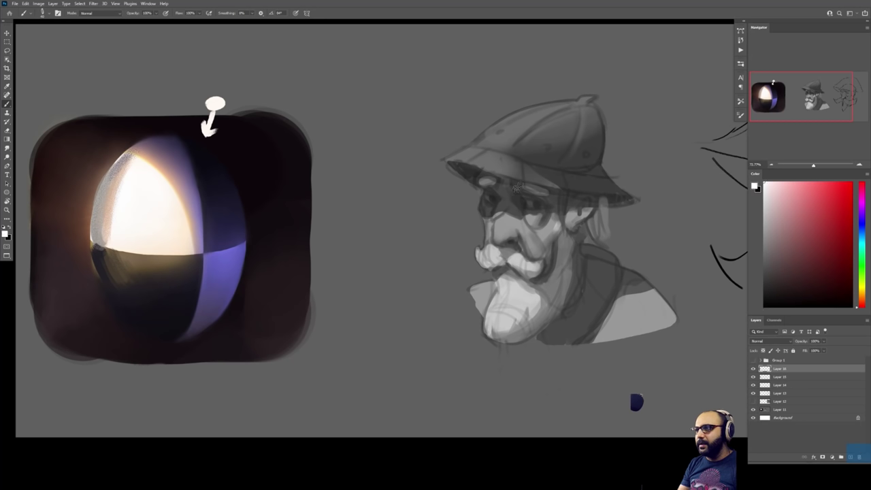
{"action": "left_click_drag", "start_coordinate": [508, 43], "coordinate": [521, 60]}
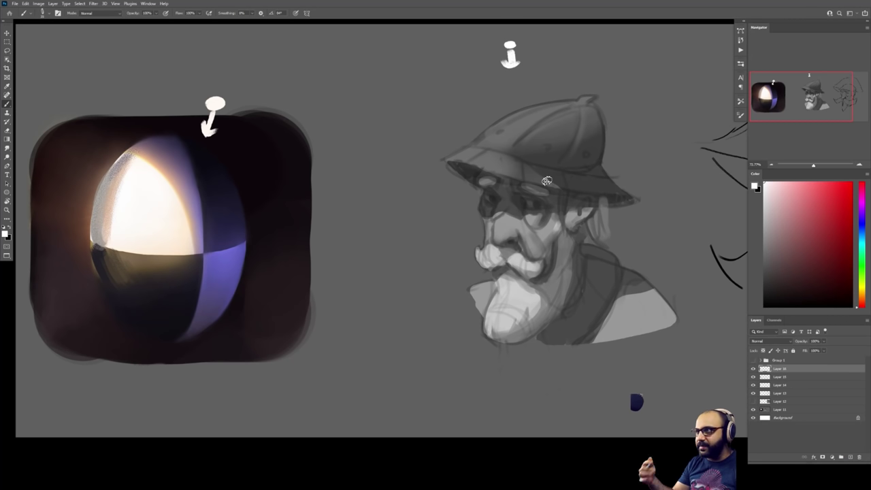
- Lighten the hat's brim and crown with the mid grey sampled from the front of the brim
{"action": "left_click", "coordinate": [485, 154], "text": "alt"}
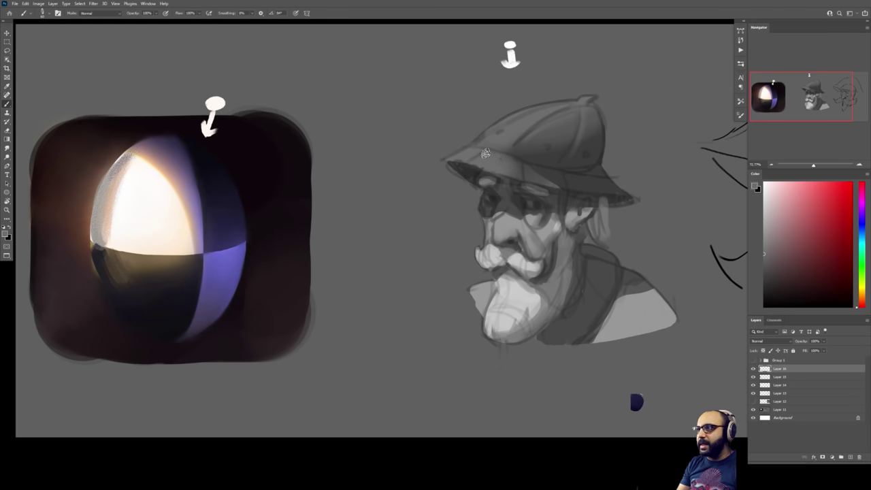
{"action": "mouse_move", "coordinate": [505, 164]}
{"action": "left_mouse_down"}
{"action": "mouse_move", "coordinate": [562, 179]}
{"action": "mouse_move", "coordinate": [596, 174]}
{"action": "mouse_move", "coordinate": [531, 170]}
{"action": "mouse_move", "coordinate": [584, 172]}
{"action": "left_mouse_up"}
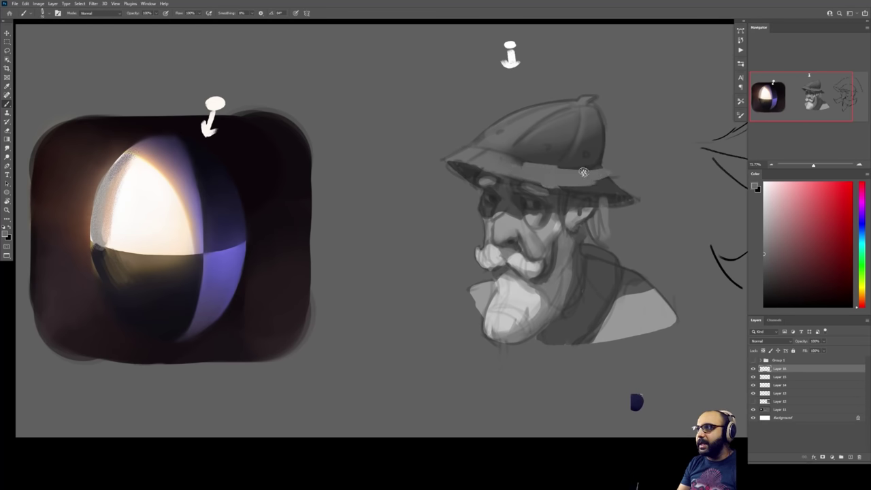
{"action": "mouse_move", "coordinate": [520, 142]}
{"action": "left_mouse_down"}
{"action": "mouse_move", "coordinate": [538, 151]}
{"action": "mouse_move", "coordinate": [590, 141]}
{"action": "left_mouse_up"}
{"action": "left_click_drag", "start_coordinate": [499, 149], "coordinate": [517, 160]}
- Darken the sides of the hat's crown with sampled dark greys and lighten the back of the brim to suit overhead light
{"action": "left_click", "coordinate": [572, 212], "text": "alt"}
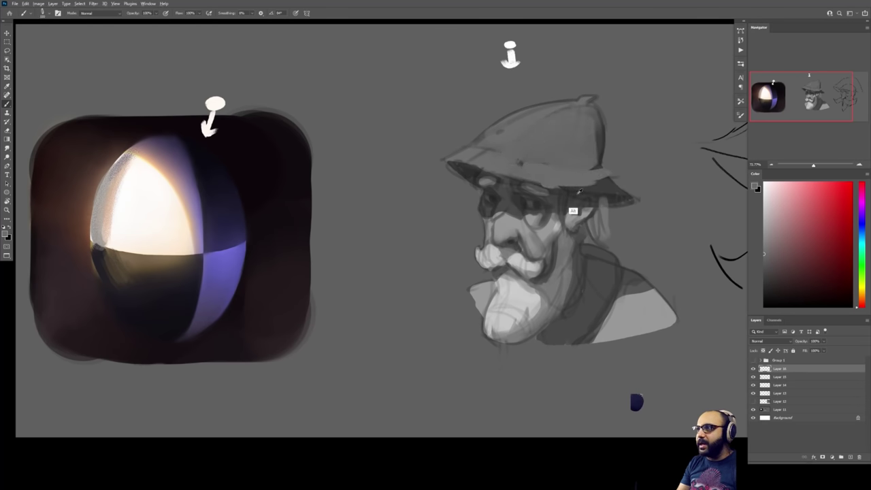
{"action": "mouse_move", "coordinate": [511, 116]}
{"action": "left_mouse_down"}
{"action": "mouse_move", "coordinate": [487, 145]}
{"action": "mouse_move", "coordinate": [526, 111]}
{"action": "mouse_move", "coordinate": [510, 158]}
{"action": "left_mouse_up"}
{"action": "mouse_move", "coordinate": [567, 144]}
{"action": "left_mouse_down"}
{"action": "mouse_move", "coordinate": [586, 163]}
{"action": "mouse_move", "coordinate": [576, 175]}
{"action": "mouse_move", "coordinate": [574, 138]}
{"action": "left_mouse_up"}
{"action": "mouse_move", "coordinate": [451, 161]}
{"action": "left_mouse_down"}
{"action": "mouse_move", "coordinate": [483, 156]}
{"action": "mouse_move", "coordinate": [468, 155]}
{"action": "mouse_move", "coordinate": [520, 106]}
{"action": "mouse_move", "coordinate": [541, 107]}
{"action": "mouse_move", "coordinate": [506, 114]}
{"action": "left_mouse_up"}
{"action": "left_click", "coordinate": [505, 126], "text": "alt"}
{"action": "left_click", "coordinate": [519, 128], "text": "alt"}
{"action": "left_click", "coordinate": [587, 134], "text": "alt"}
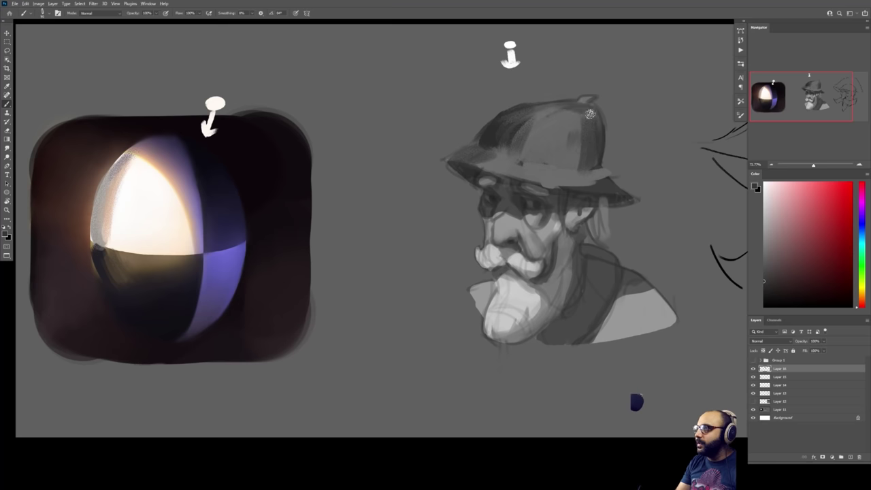
{"action": "left_click", "coordinate": [589, 179], "text": "alt"}
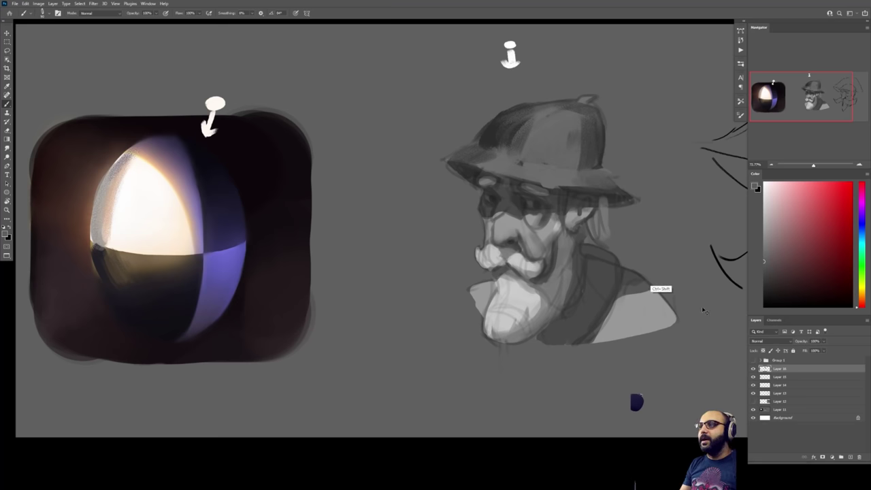
- Hide the hat overpaint layer and switch to Discord to view the sheet of egg lighting studies again
{"action": "left_click", "coordinate": [753, 369]}
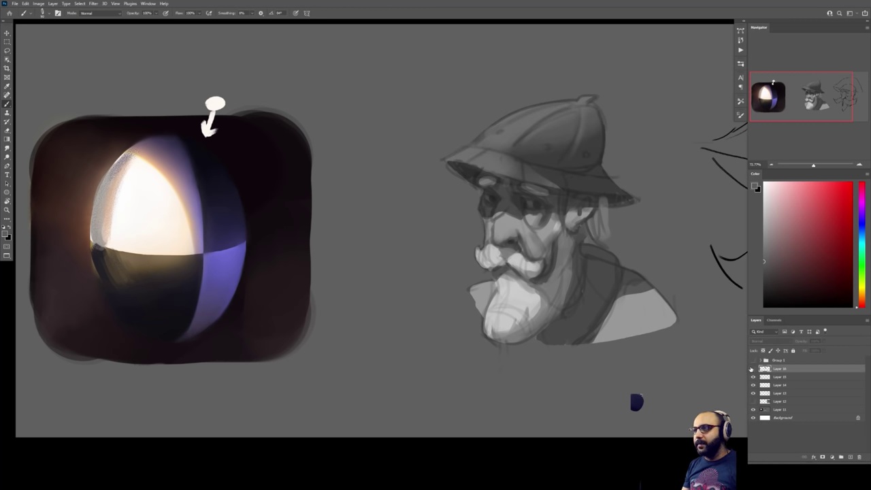
{"action": "left_click_drag", "start_coordinate": [642, 313], "coordinate": [695, 320]}
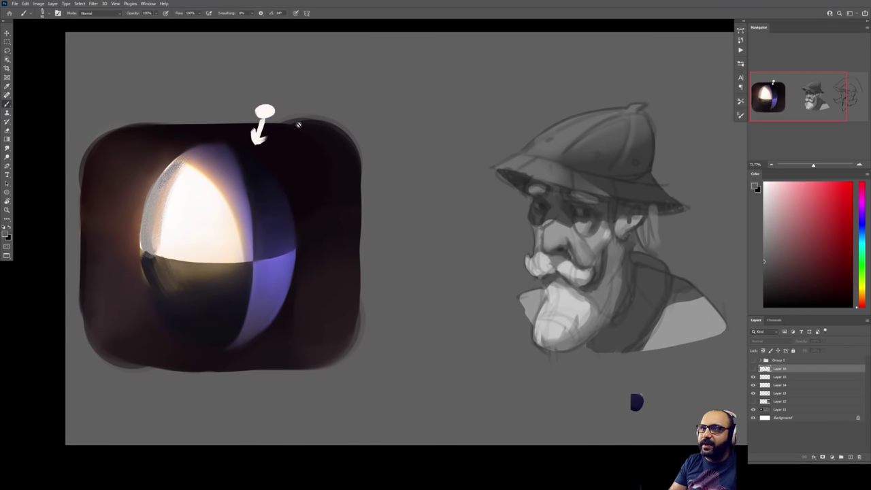
{"action": "key", "text": "Tab"}
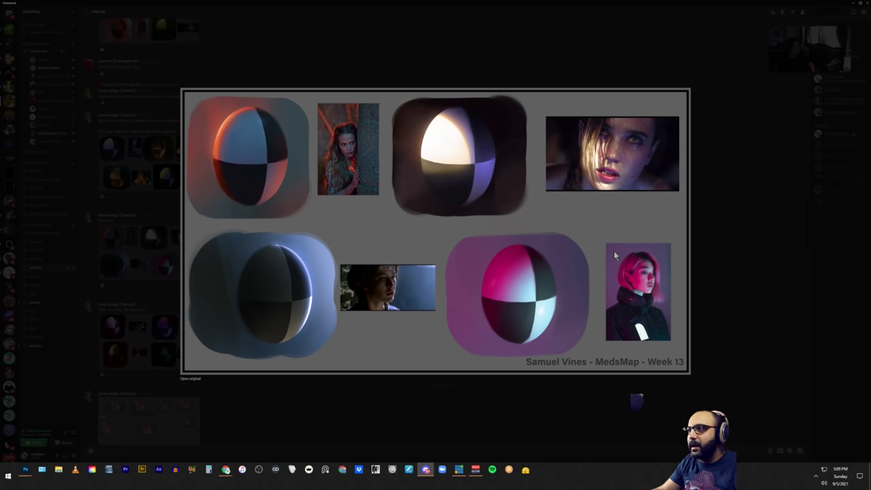
- Return to Photoshop and, on a new layer, mark a light in front of and above the hat with a white dot and arrow
{"action": "mouse_move", "coordinate": [26, 470]}
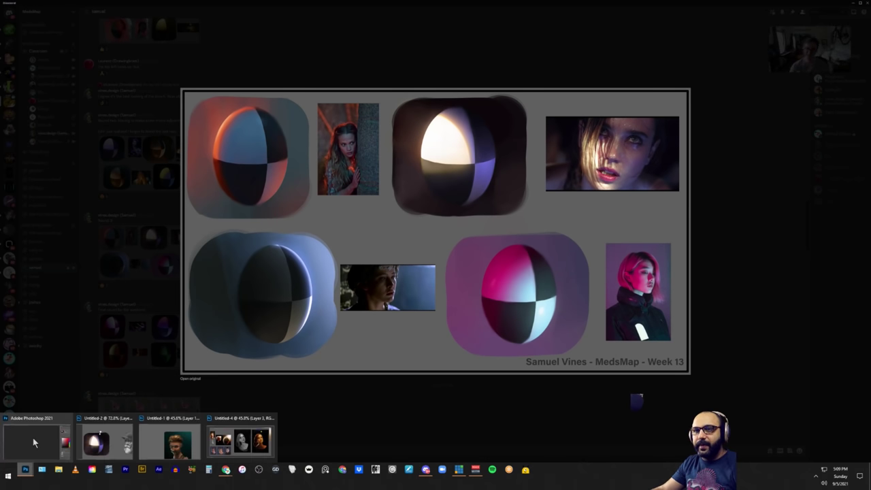
{"action": "left_click", "coordinate": [33, 437]}
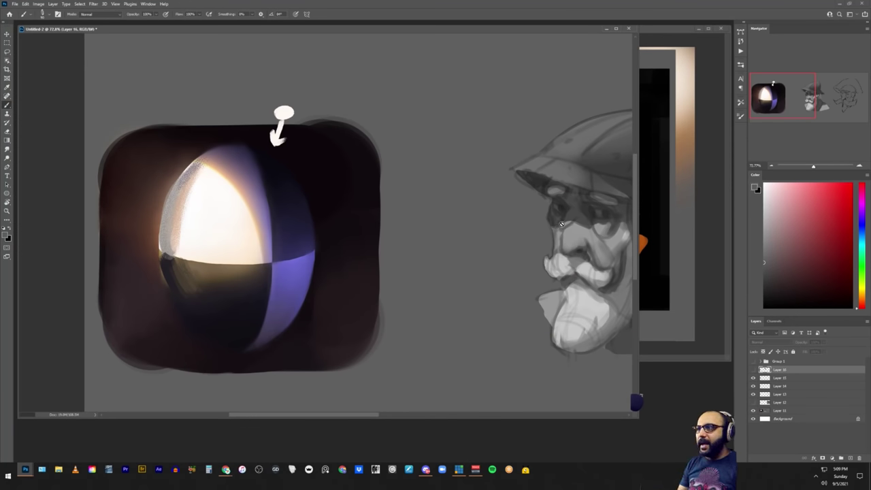
{"action": "key", "text": "z"}
{"action": "mouse_move", "coordinate": [567, 224]}
{"action": "left_mouse_down"}
{"action": "mouse_move", "coordinate": [540, 229]}
{"action": "mouse_move", "coordinate": [555, 225]}
{"action": "left_mouse_up"}
{"action": "left_click_drag", "start_coordinate": [593, 203], "coordinate": [521, 216]}
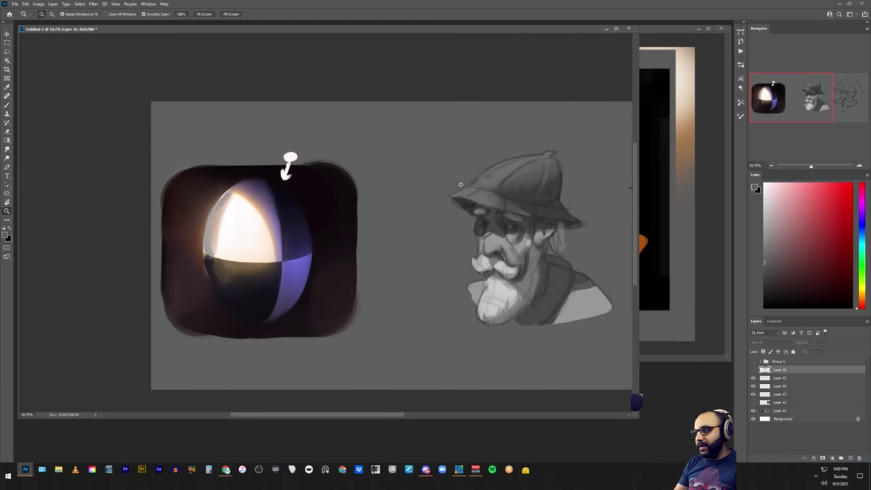
{"action": "key", "text": "ctrl+alt+shift+n"}
{"action": "key", "text": "b"}
{"action": "key", "text": "d"}
{"action": "left_click", "coordinate": [427, 142]}
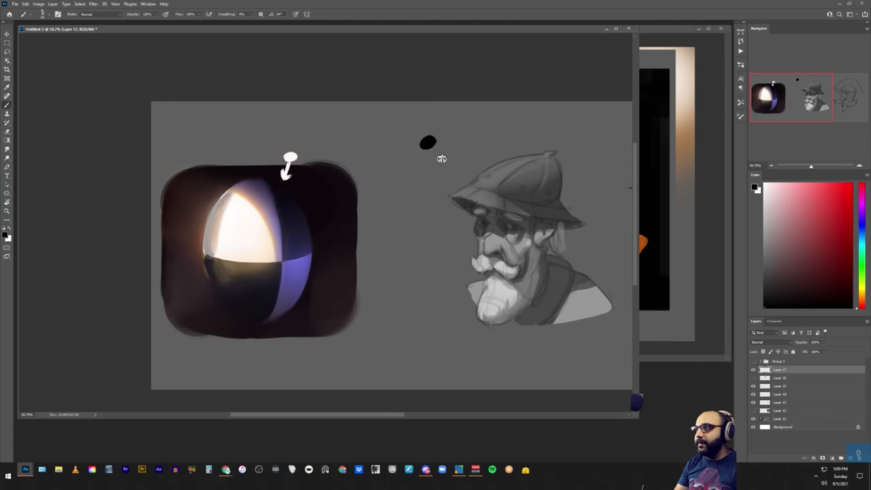
{"action": "key", "text": "x"}
{"action": "left_click", "coordinate": [428, 143]}
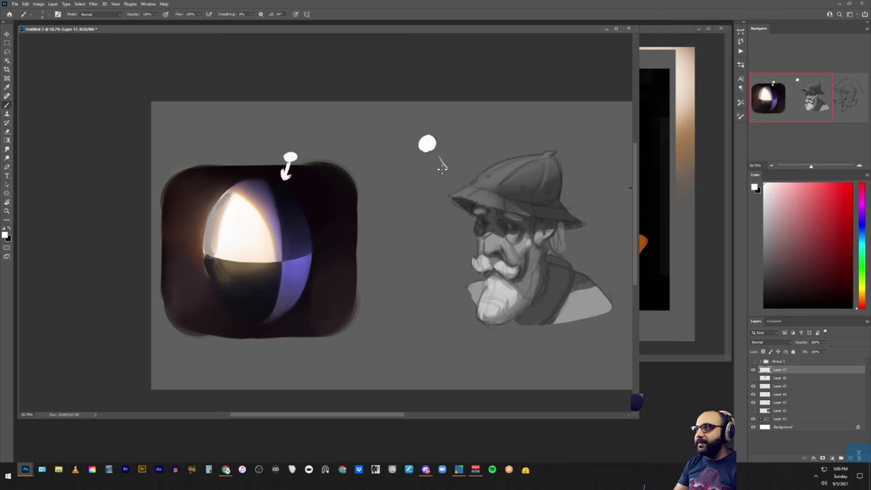
{"action": "left_click_drag", "start_coordinate": [441, 166], "coordinate": [454, 166]}
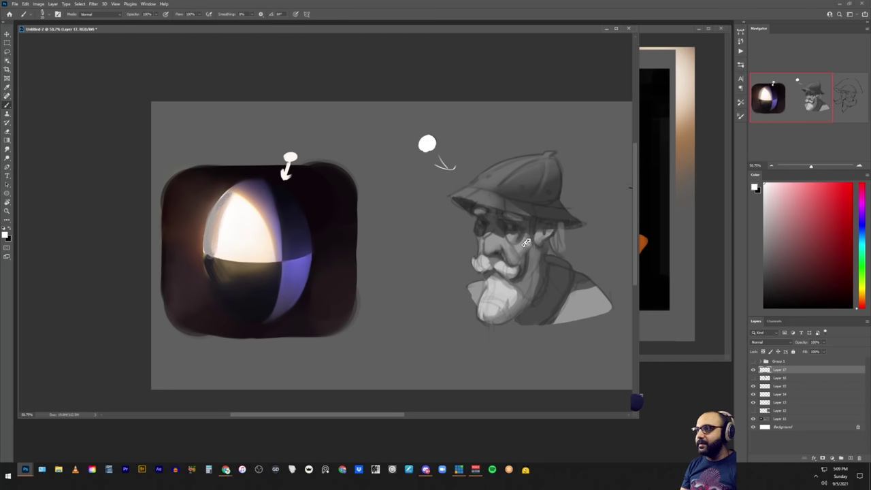
- Hide the annotation and overpaint layers, leaving the exaggerated line sketch on Layer 13 visible, and select Layer 11
{"action": "key", "text": "z"}
{"action": "mouse_move", "coordinate": [526, 242]}
{"action": "left_mouse_down"}
{"action": "mouse_move", "coordinate": [442, 253]}
{"action": "mouse_move", "coordinate": [442, 240]}
{"action": "left_mouse_up"}
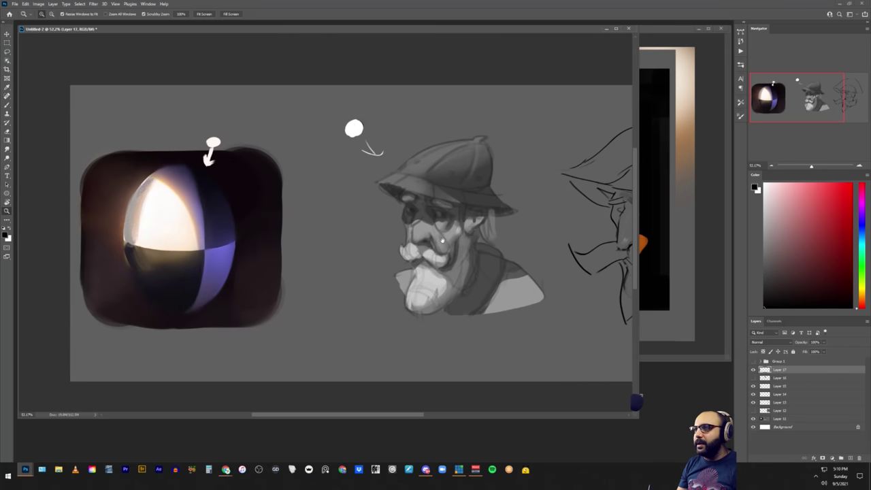
{"action": "left_click_drag", "start_coordinate": [749, 371], "coordinate": [753, 410]}
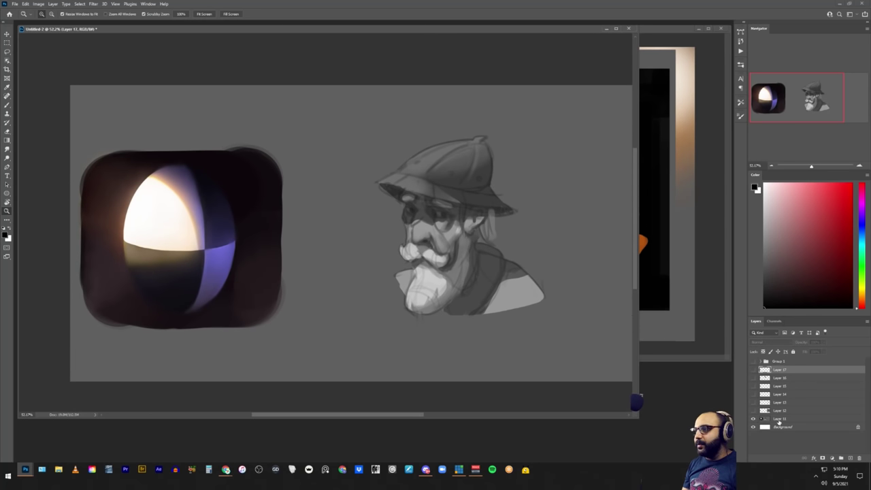
{"action": "left_click", "coordinate": [779, 419]}
{"action": "left_click_drag", "start_coordinate": [568, 264], "coordinate": [404, 264]}
{"action": "left_click", "coordinate": [753, 404]}
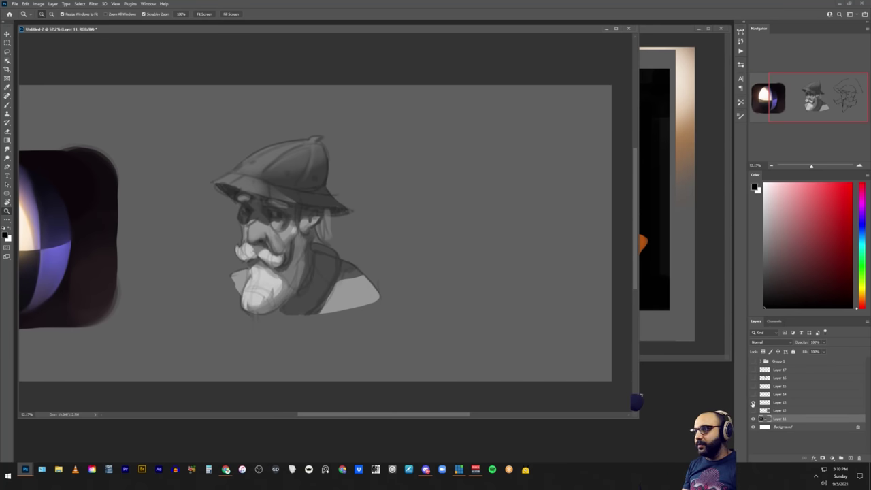
{"action": "left_click", "coordinate": [752, 403]}
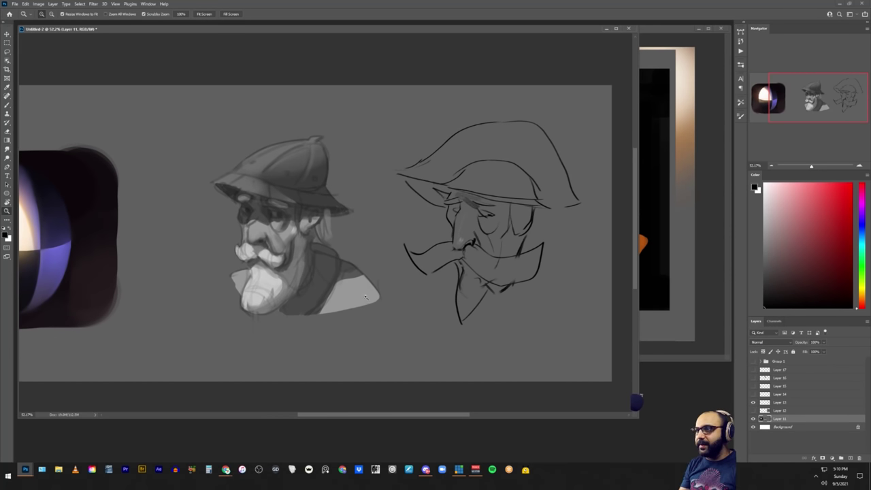
- Set the brush colour to red and add a new layer directly above Layer 11 for notes on the fisherman portrait
{"action": "scroll", "coordinate": [365, 297], "scroll_direction": "left", "scroll_amount": 3}
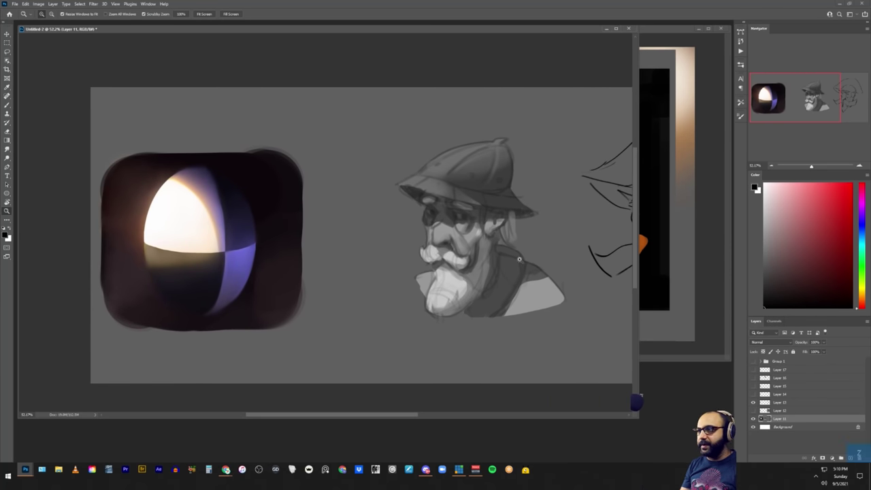
{"action": "left_click_drag", "start_coordinate": [535, 257], "coordinate": [546, 255]}
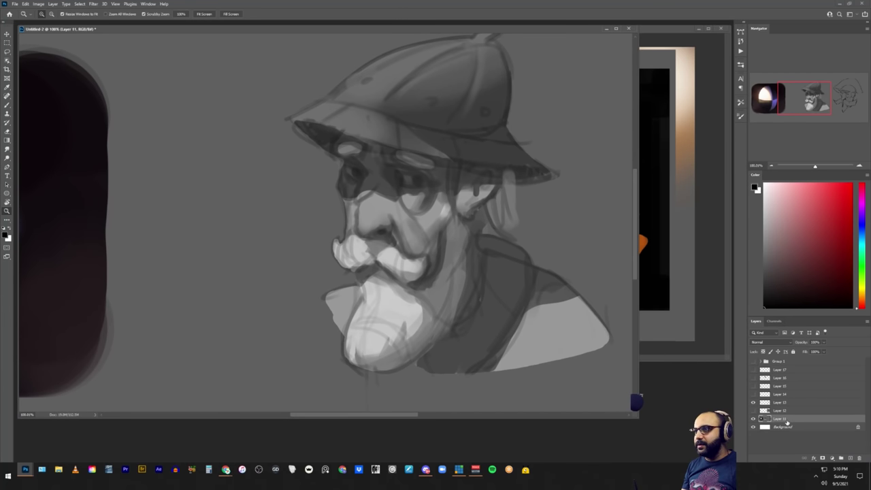
{"action": "left_click", "coordinate": [851, 184]}
{"action": "key", "text": "ctrl+alt+shift+n"}
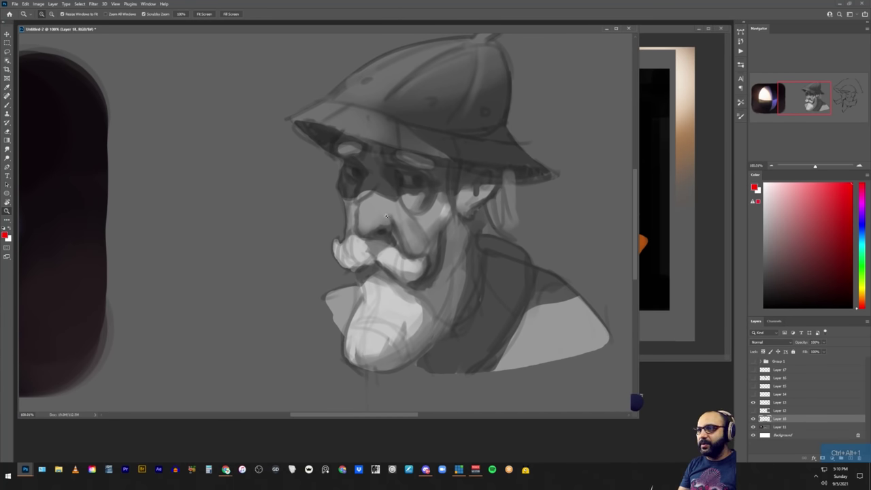
- Outline the fisherman's nose as a red block with vertical plane divisions, and add two black horizontal contour lines across it
{"action": "left_click_drag", "start_coordinate": [345, 209], "coordinate": [368, 202]}
{"action": "key", "text": "b"}
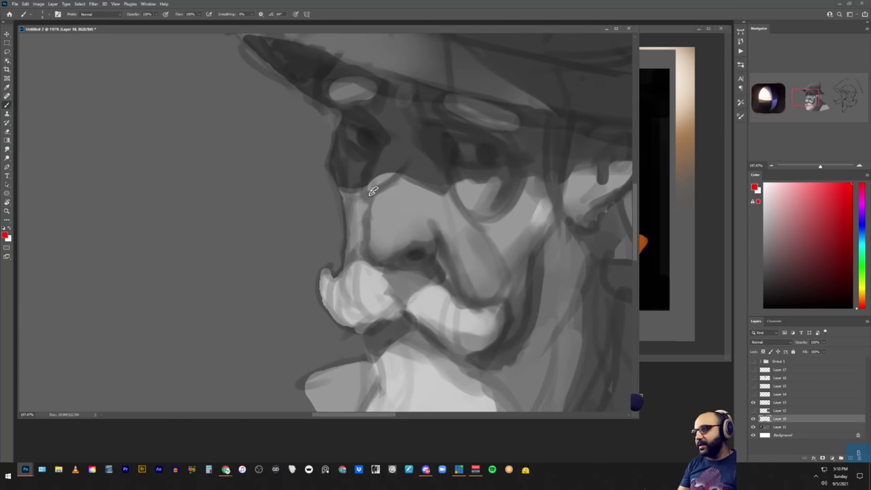
{"action": "mouse_move", "coordinate": [374, 166]}
{"action": "left_mouse_down"}
{"action": "mouse_move", "coordinate": [363, 248]}
{"action": "mouse_move", "coordinate": [444, 204]}
{"action": "mouse_move", "coordinate": [443, 252]}
{"action": "mouse_move", "coordinate": [362, 253]}
{"action": "left_mouse_up"}
{"action": "left_click_drag", "start_coordinate": [424, 188], "coordinate": [417, 252]}
{"action": "left_click_drag", "start_coordinate": [401, 181], "coordinate": [399, 238]}
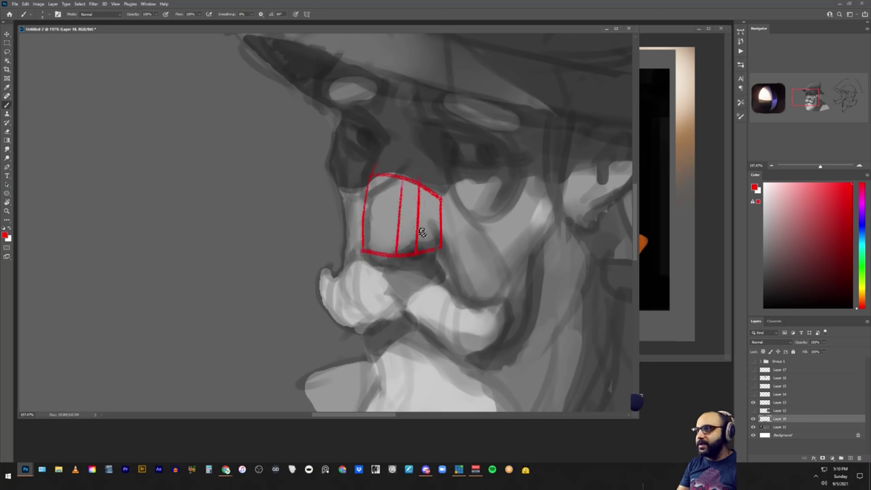
{"action": "key", "text": "d"}
{"action": "left_click_drag", "start_coordinate": [442, 212], "coordinate": [352, 205]}
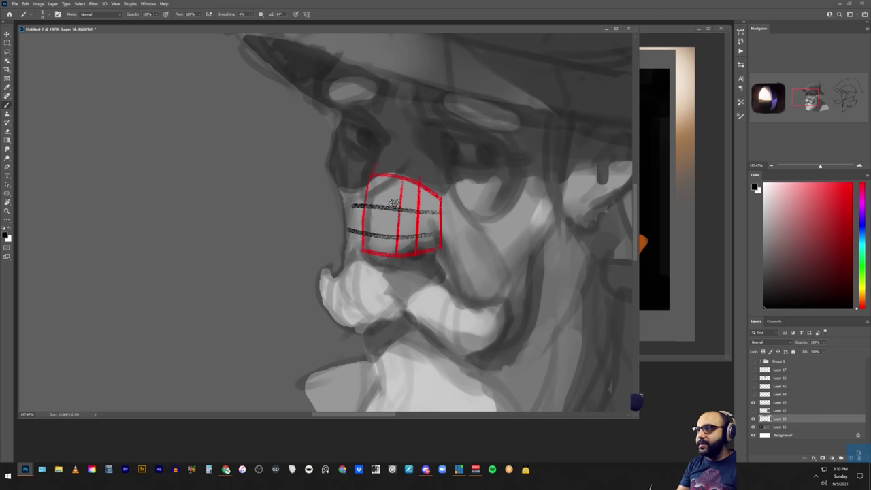
- Block in the nose's front plane in white and its side plane in dark grey, and delete the annotation layer
{"action": "key", "text": "x"}
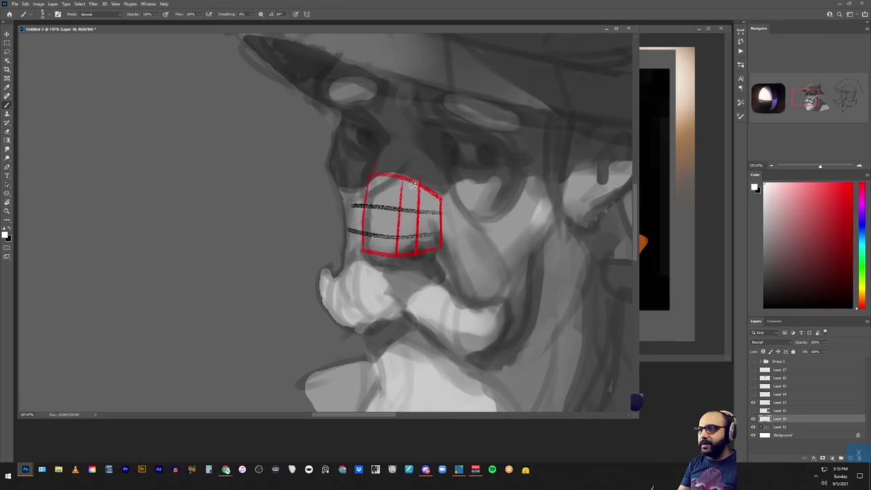
{"action": "left_click_drag", "start_coordinate": [382, 182], "coordinate": [381, 250]}
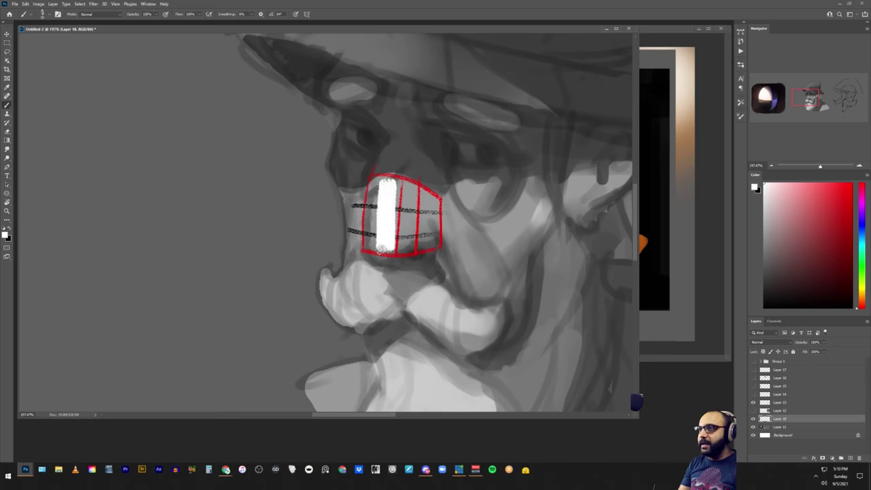
{"action": "key", "text": "x"}
{"action": "mouse_move", "coordinate": [400, 191]}
{"action": "left_mouse_down"}
{"action": "mouse_move", "coordinate": [396, 253]}
{"action": "mouse_move", "coordinate": [407, 193]}
{"action": "mouse_move", "coordinate": [410, 250]}
{"action": "mouse_move", "coordinate": [430, 199]}
{"action": "mouse_move", "coordinate": [427, 227]}
{"action": "mouse_move", "coordinate": [408, 206]}
{"action": "mouse_move", "coordinate": [403, 242]}
{"action": "mouse_move", "coordinate": [429, 232]}
{"action": "left_mouse_up"}
{"action": "left_click", "coordinate": [410, 221], "text": "alt"}
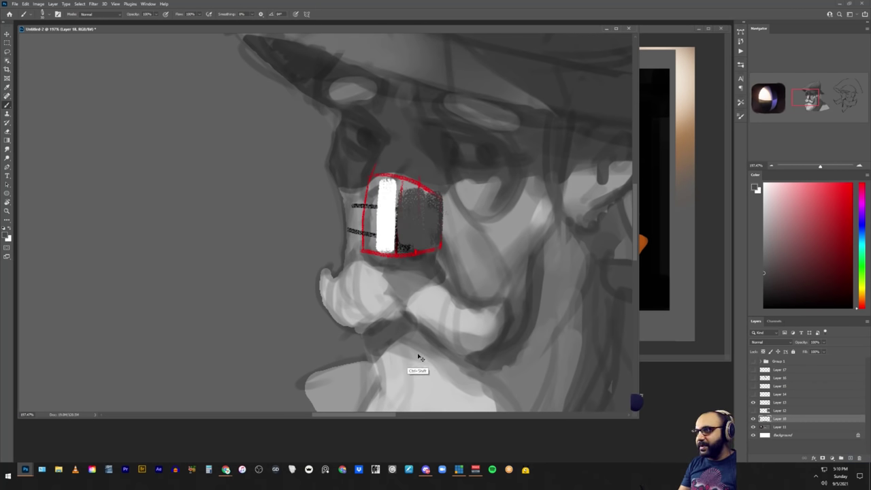
{"action": "key", "text": "Delete"}
- On a new layer above Layer 11, paint near-white highlights on the nose, under the eye and on the cheeks
{"action": "left_click", "coordinate": [396, 233], "text": "alt"}
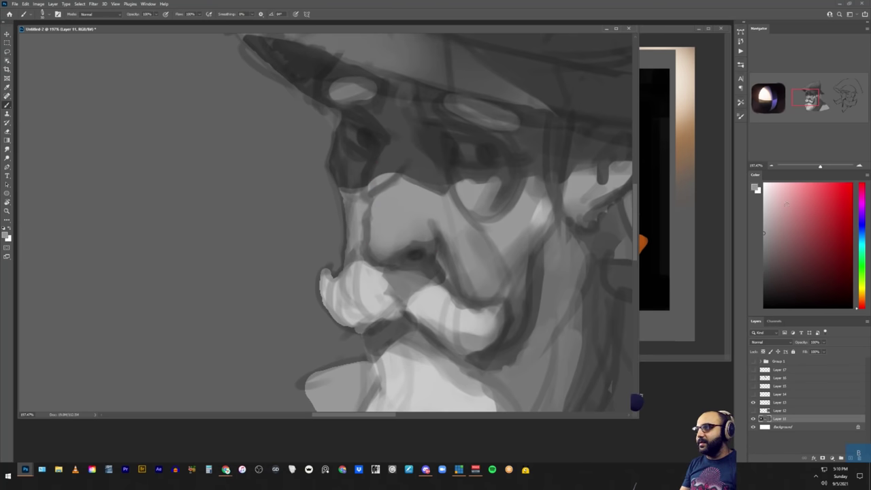
{"action": "left_click", "coordinate": [767, 190]}
{"action": "key", "text": "ctrl+alt+1"}
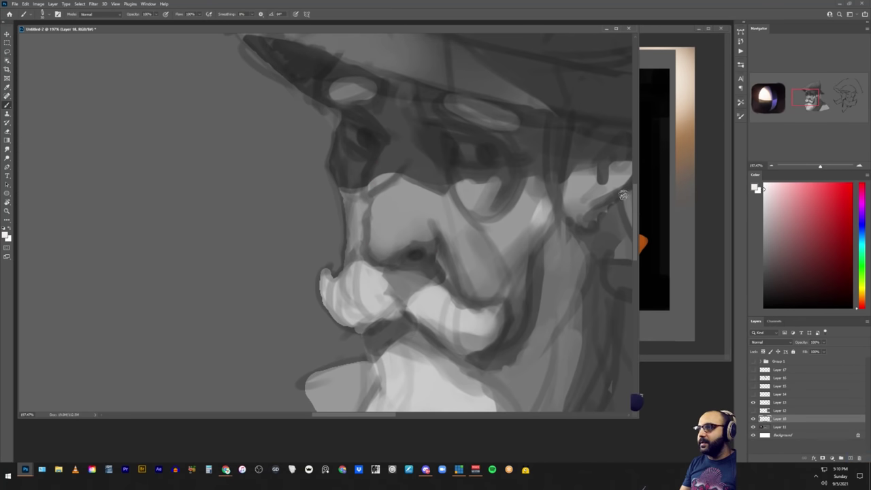
{"action": "left_click_drag", "start_coordinate": [392, 189], "coordinate": [386, 231]}
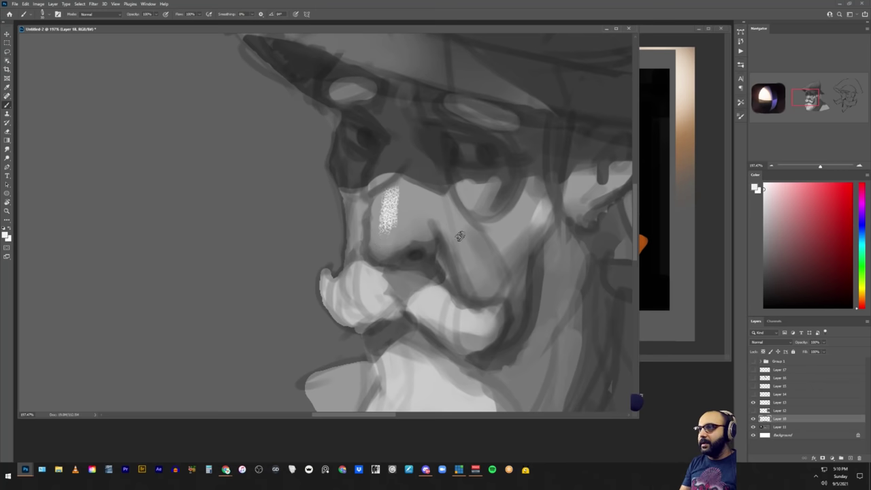
{"action": "left_click", "coordinate": [467, 188]}
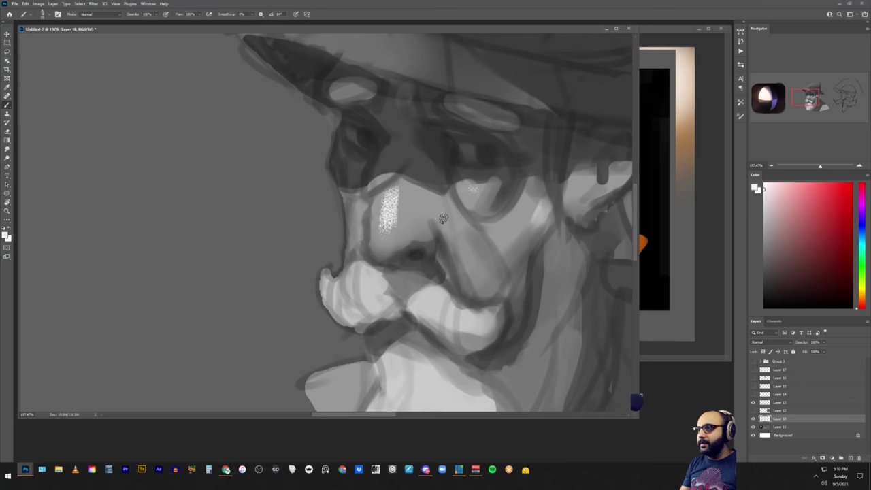
{"action": "left_click_drag", "start_coordinate": [444, 219], "coordinate": [447, 211]}
{"action": "left_click_drag", "start_coordinate": [509, 219], "coordinate": [514, 225]}
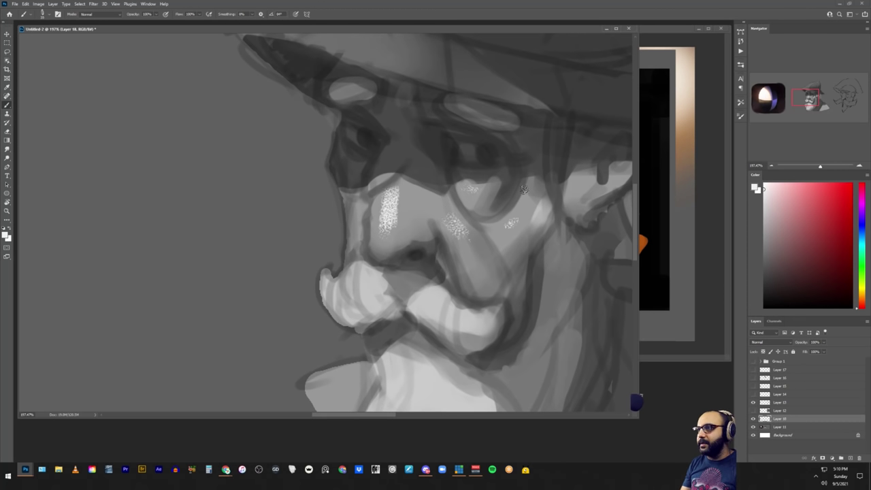
{"action": "left_click_drag", "start_coordinate": [351, 206], "coordinate": [354, 226]}
- Add small highlights to the hat's crown and brim, and compare the portrait without and with the highlight layer
{"action": "key", "text": "z"}
{"action": "mouse_move", "coordinate": [547, 268]}
{"action": "left_mouse_down"}
{"action": "mouse_move", "coordinate": [507, 272]}
{"action": "mouse_move", "coordinate": [532, 267]}
{"action": "mouse_move", "coordinate": [518, 271]}
{"action": "left_mouse_up"}
{"action": "left_click_drag", "start_coordinate": [601, 282], "coordinate": [509, 287]}
{"action": "key", "text": "b"}
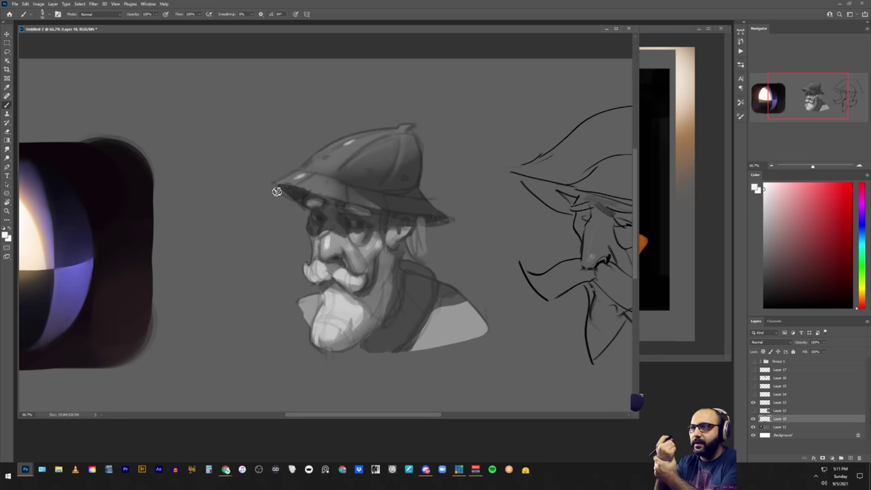
{"action": "mouse_move", "coordinate": [804, 102]}
{"action": "left_mouse_down"}
{"action": "mouse_move", "coordinate": [839, 107]}
{"action": "mouse_move", "coordinate": [798, 108]}
{"action": "left_mouse_up"}
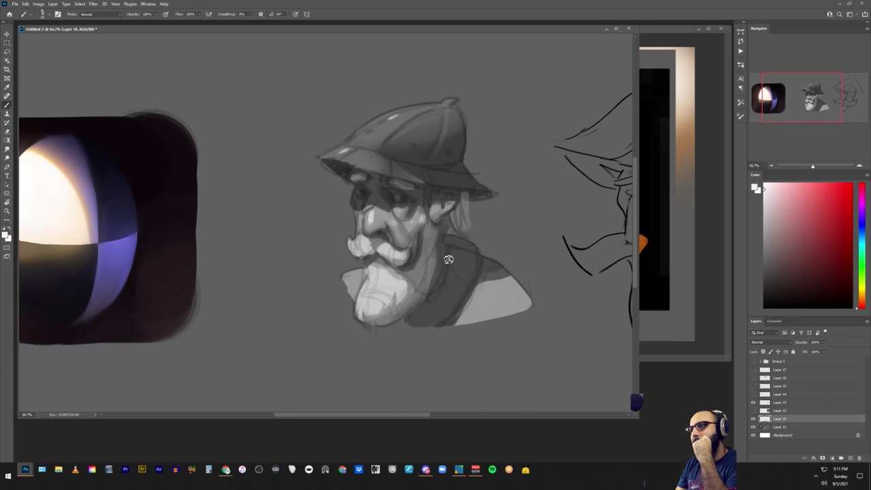
{"action": "left_click", "coordinate": [753, 418]}
{"action": "left_click", "coordinate": [754, 418]}
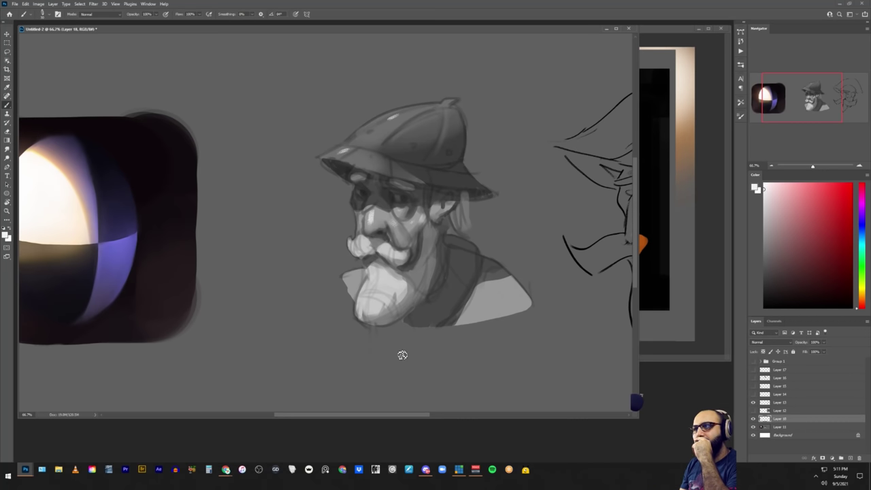
- Switch to Discord, leave the sheet of egg lighting studies and open the collage of fisherman reference photos from the student's latest post
{"action": "left_click", "coordinate": [426, 470]}
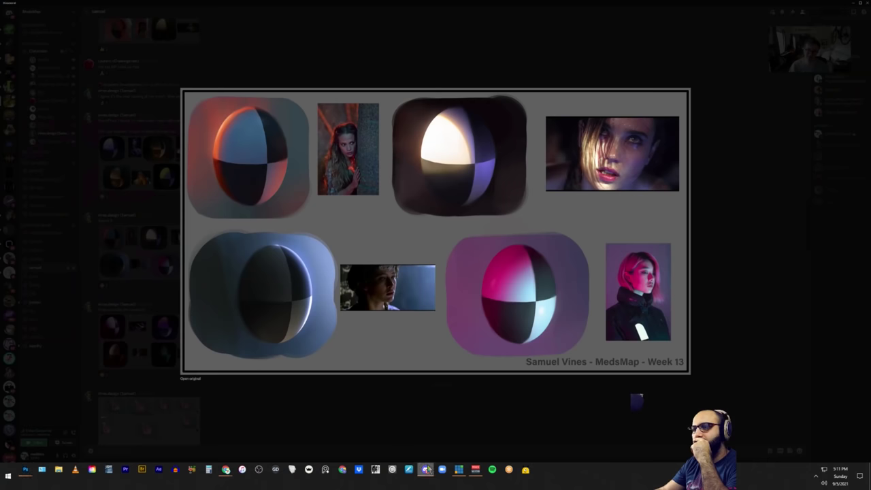
{"action": "left_click", "coordinate": [395, 391]}
{"action": "scroll", "coordinate": [226, 369], "scroll_direction": "down", "scroll_amount": 15}
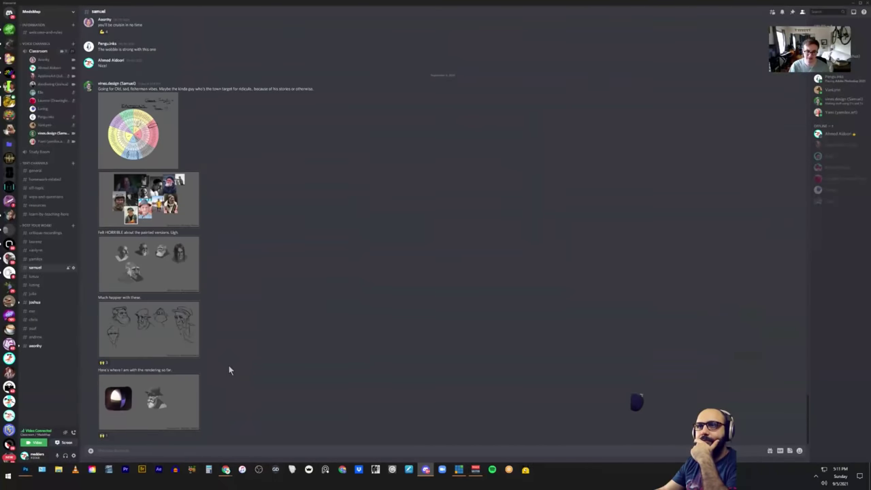
{"action": "middle_click", "coordinate": [160, 213]}
- Place the fisherman reference collage on the Photoshop canvas, scale it, and fade it with a white-filled layer at 24% opacity
{"action": "left_click_drag", "start_coordinate": [216, 254], "coordinate": [211, 256]}
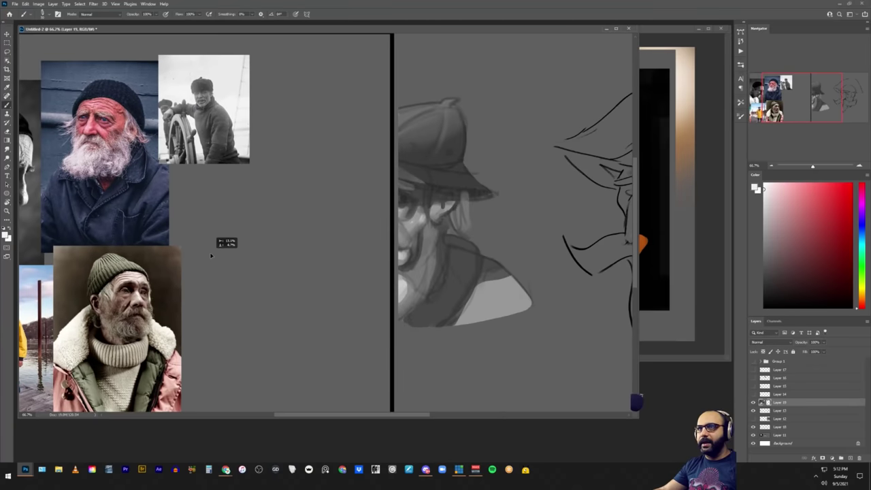
{"action": "left_click_drag", "start_coordinate": [129, 231], "coordinate": [388, 243]}
{"action": "key", "text": "z"}
{"action": "left_click_drag", "start_coordinate": [351, 175], "coordinate": [369, 175]}
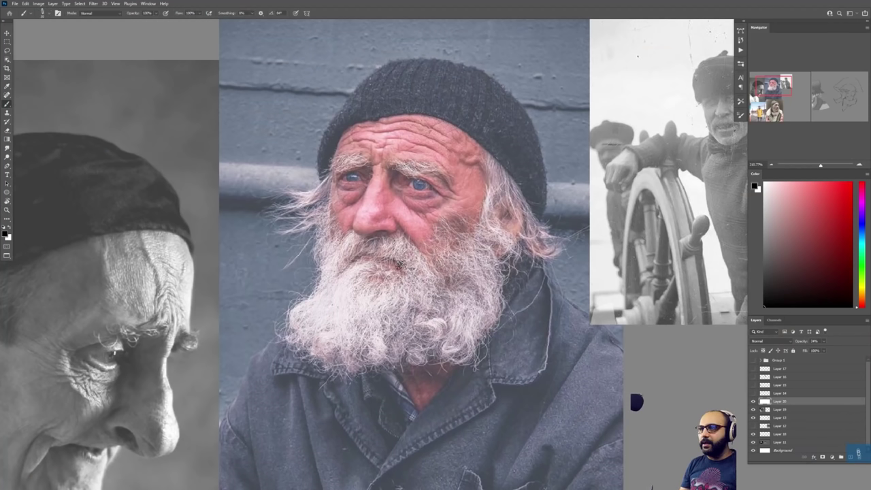
- On a new layer over the faded reference, trace the knit-capped man's wavy beard clumps in red with a Hard Round brush
{"action": "left_click_drag", "start_coordinate": [387, 366], "coordinate": [453, 254]}
{"action": "left_click_drag", "start_coordinate": [408, 415], "coordinate": [508, 141]}
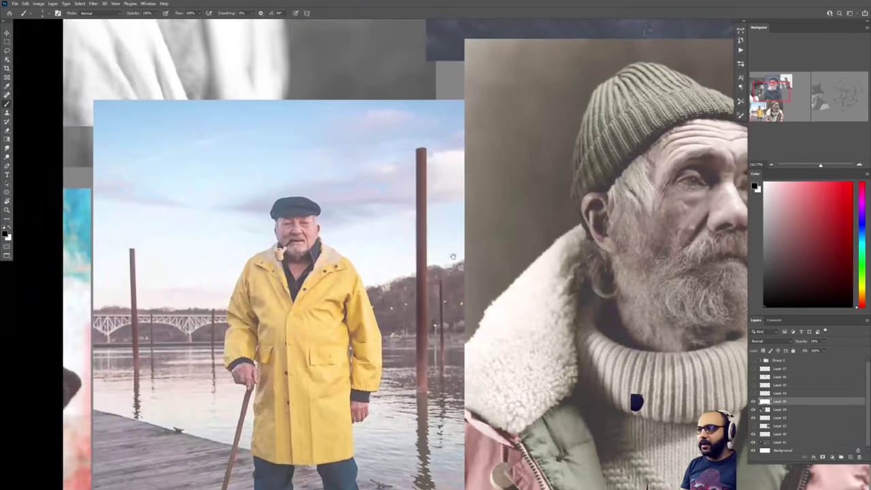
{"action": "left_click_drag", "start_coordinate": [544, 243], "coordinate": [422, 404]}
{"action": "mouse_move", "coordinate": [547, 107]}
{"action": "left_mouse_down"}
{"action": "mouse_move", "coordinate": [454, 343]}
{"action": "mouse_move", "coordinate": [460, 400]}
{"action": "mouse_move", "coordinate": [472, 411]}
{"action": "left_mouse_up"}
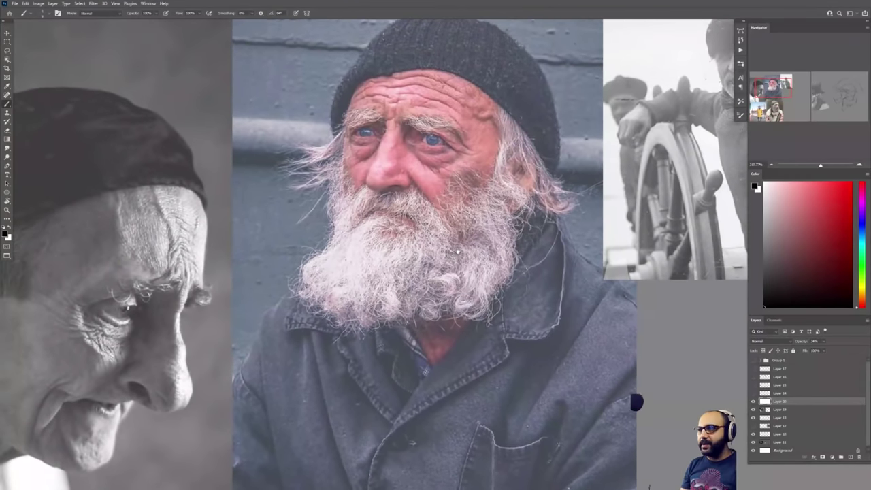
{"action": "key", "text": "z"}
{"action": "left_click_drag", "start_coordinate": [373, 256], "coordinate": [398, 251]}
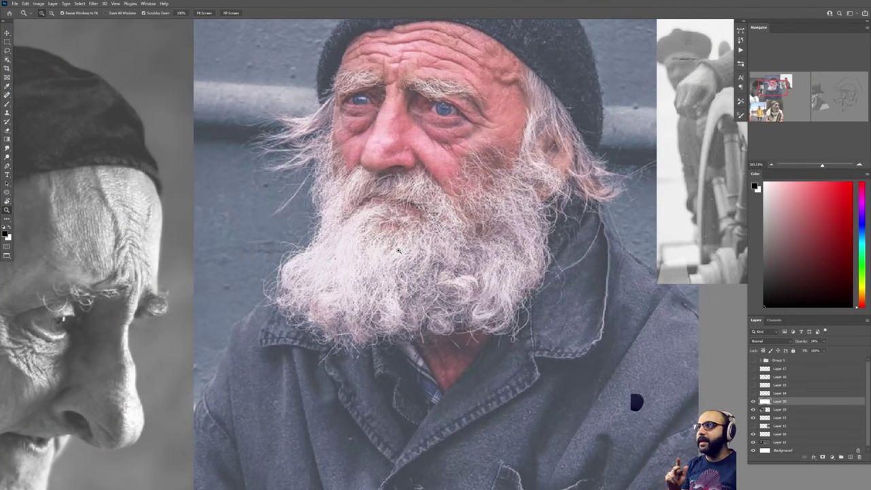
{"action": "key", "text": "b"}
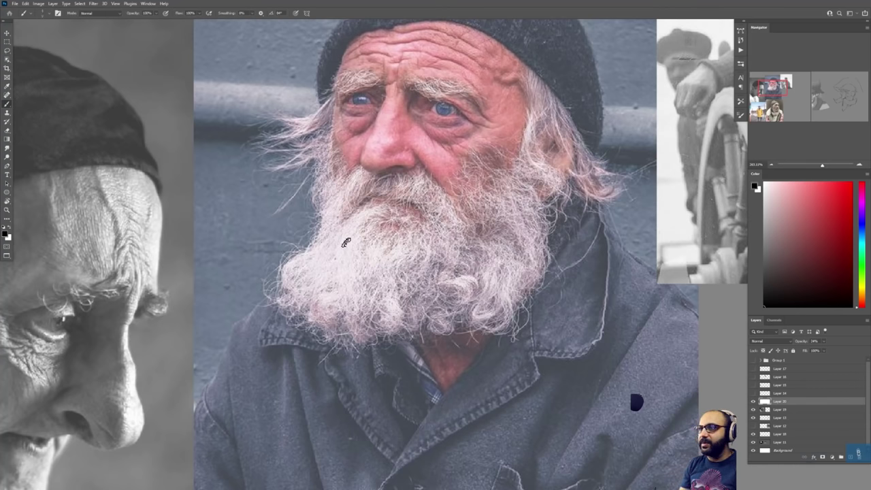
{"action": "mouse_move", "coordinate": [371, 215]}
{"action": "left_mouse_down"}
{"action": "mouse_move", "coordinate": [349, 225]}
{"action": "mouse_move", "coordinate": [324, 301]}
{"action": "left_mouse_up"}
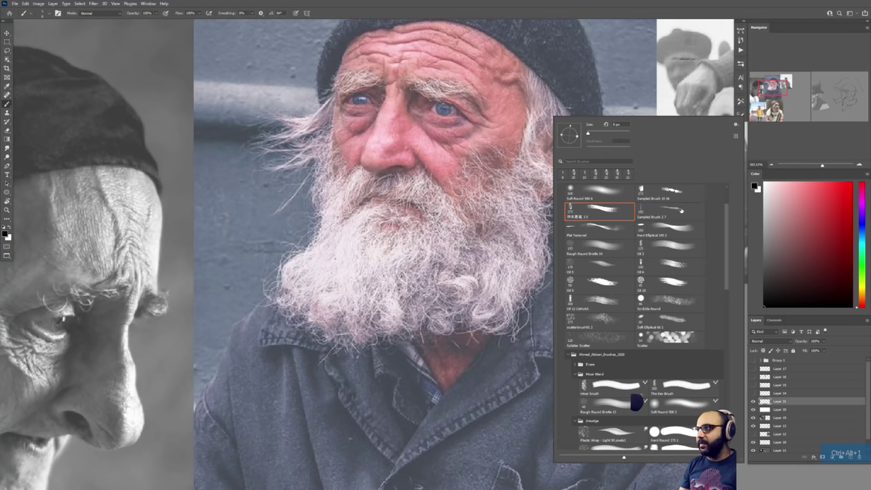
{"action": "scroll", "coordinate": [725, 195], "scroll_direction": "up", "scroll_amount": 2}
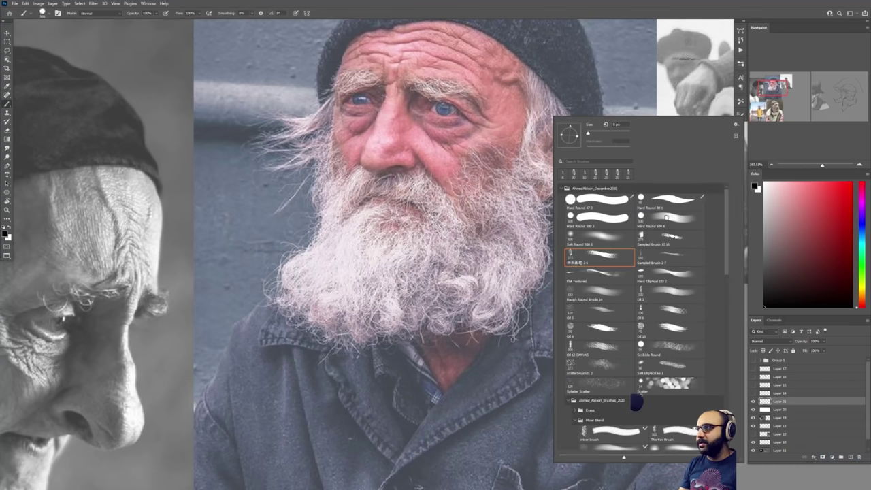
{"action": "left_click", "coordinate": [667, 219]}
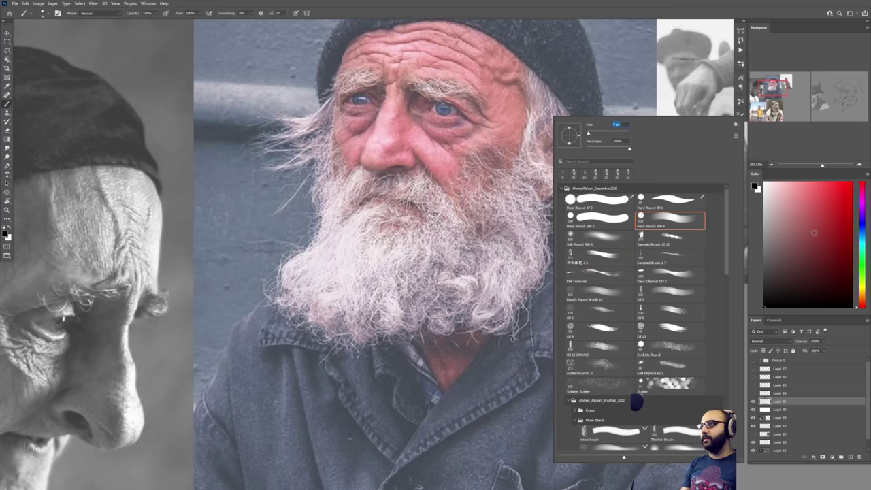
{"action": "key", "text": "Return"}
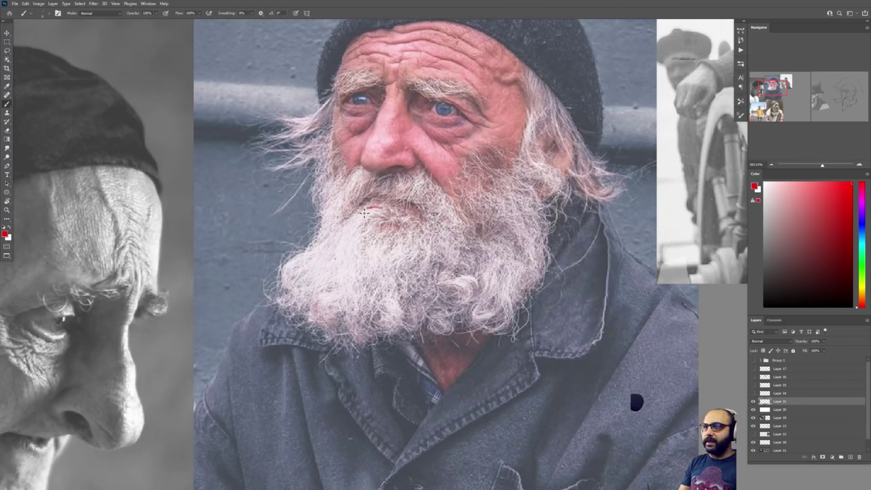
{"action": "mouse_move", "coordinate": [364, 213]}
{"action": "left_mouse_down"}
{"action": "mouse_move", "coordinate": [345, 235]}
{"action": "mouse_move", "coordinate": [342, 283]}
{"action": "mouse_move", "coordinate": [312, 304]}
{"action": "mouse_move", "coordinate": [331, 333]}
{"action": "mouse_move", "coordinate": [333, 313]}
{"action": "mouse_move", "coordinate": [366, 284]}
{"action": "mouse_move", "coordinate": [361, 248]}
{"action": "mouse_move", "coordinate": [392, 224]}
{"action": "mouse_move", "coordinate": [301, 254]}
{"action": "mouse_move", "coordinate": [286, 306]}
{"action": "mouse_move", "coordinate": [297, 311]}
{"action": "mouse_move", "coordinate": [345, 272]}
{"action": "left_mouse_up"}
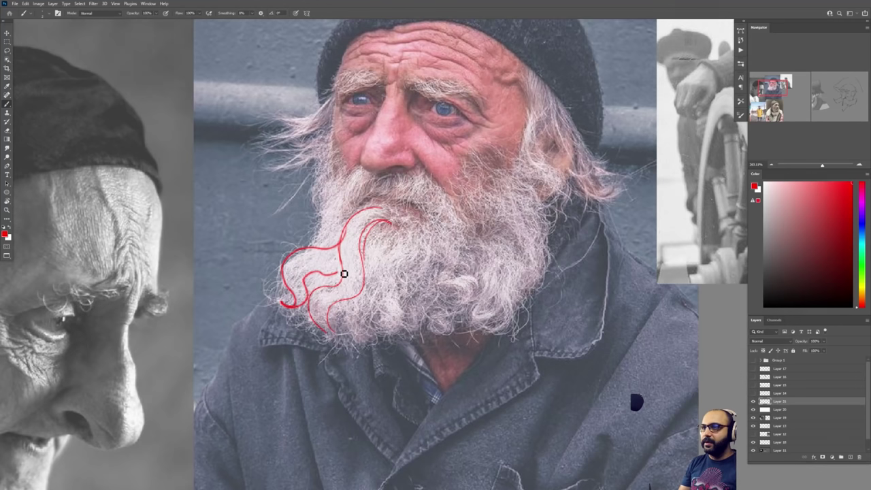